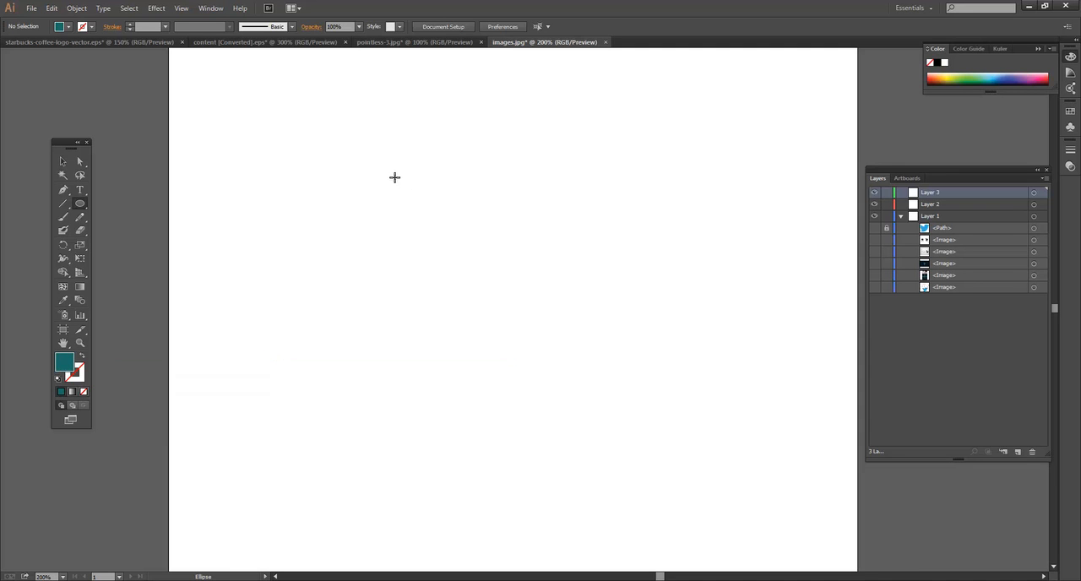
Step: Draw a circle about 233 pt in diameter and fill it with the default white-to-black linear gradient
left_click_drag(386, 156, 589, 398)
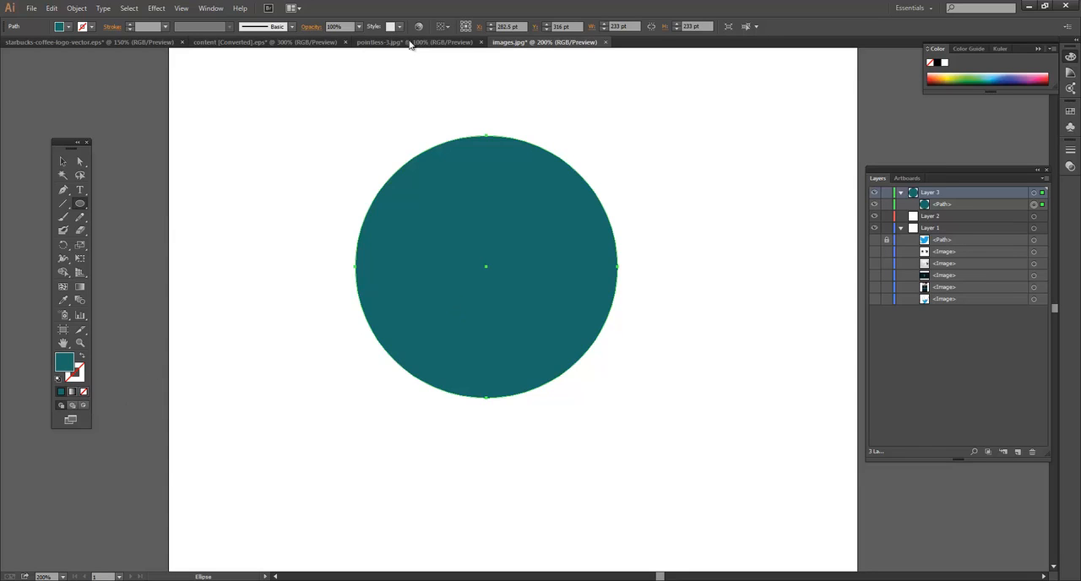
left_click(211, 8)
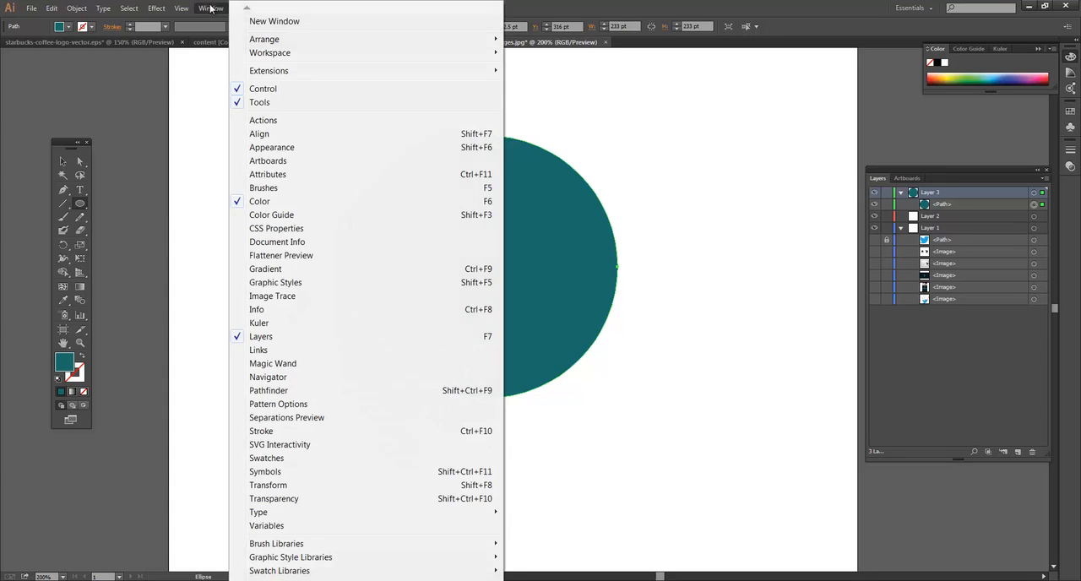
left_click(312, 269)
left_click_drag(726, 117, 743, 112)
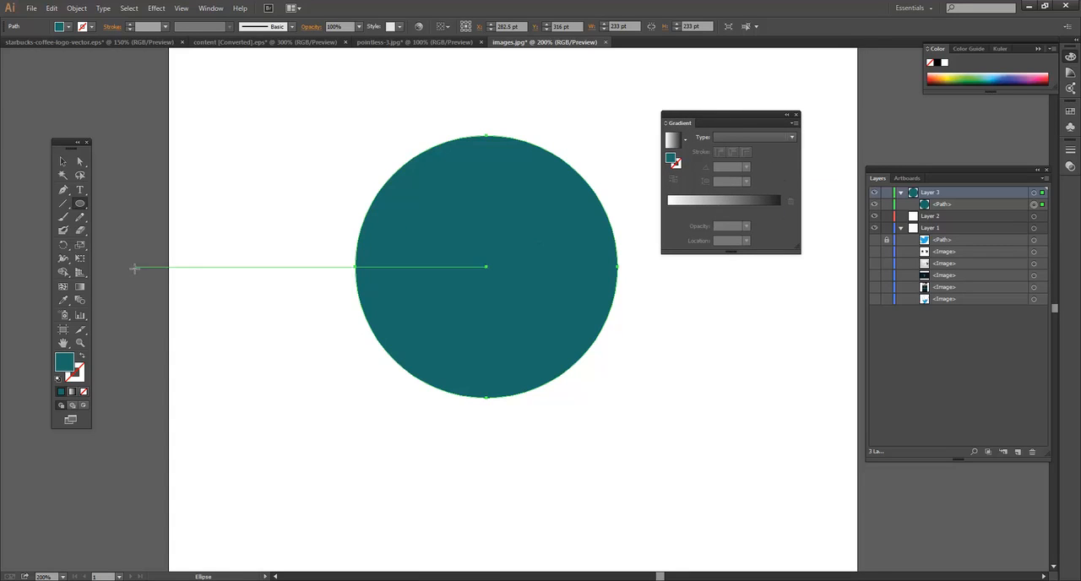
left_click(82, 287)
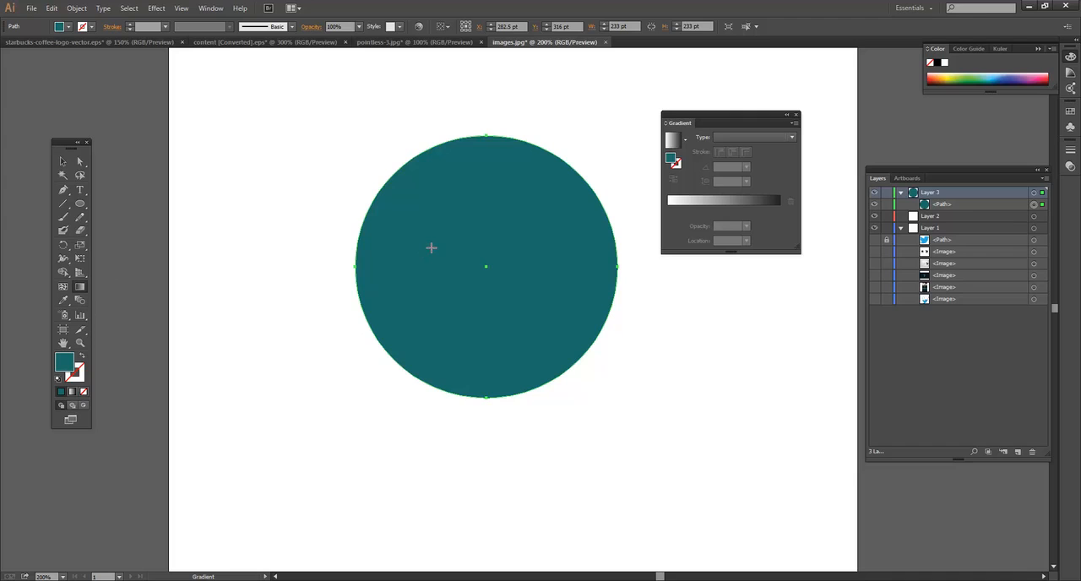
left_click(430, 248)
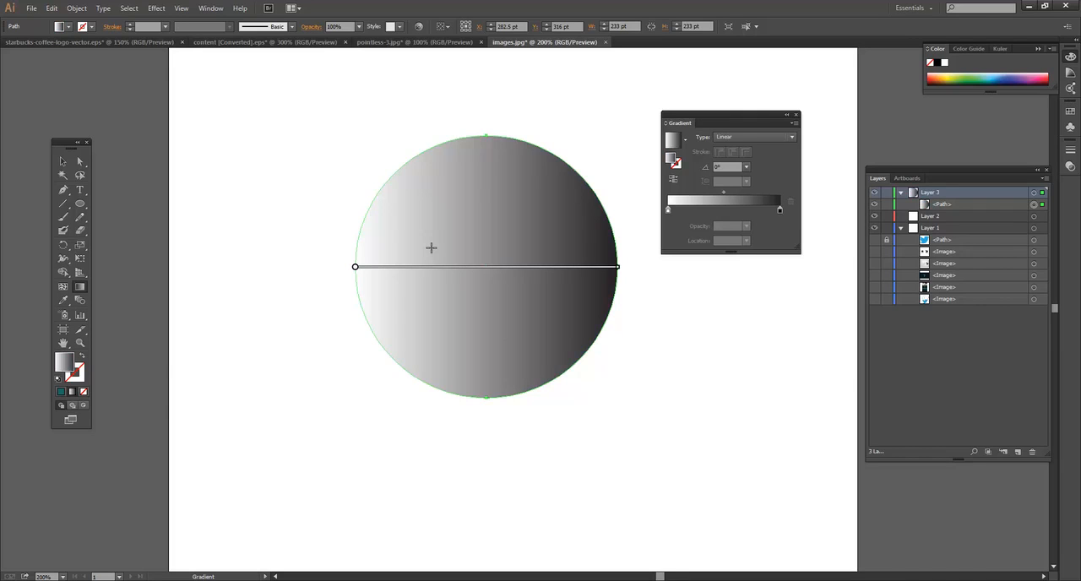
Step: Switch the circle gradient's start stop from grayscale to RGB and colour it bright green (00E956)
mouse_move(356, 268)
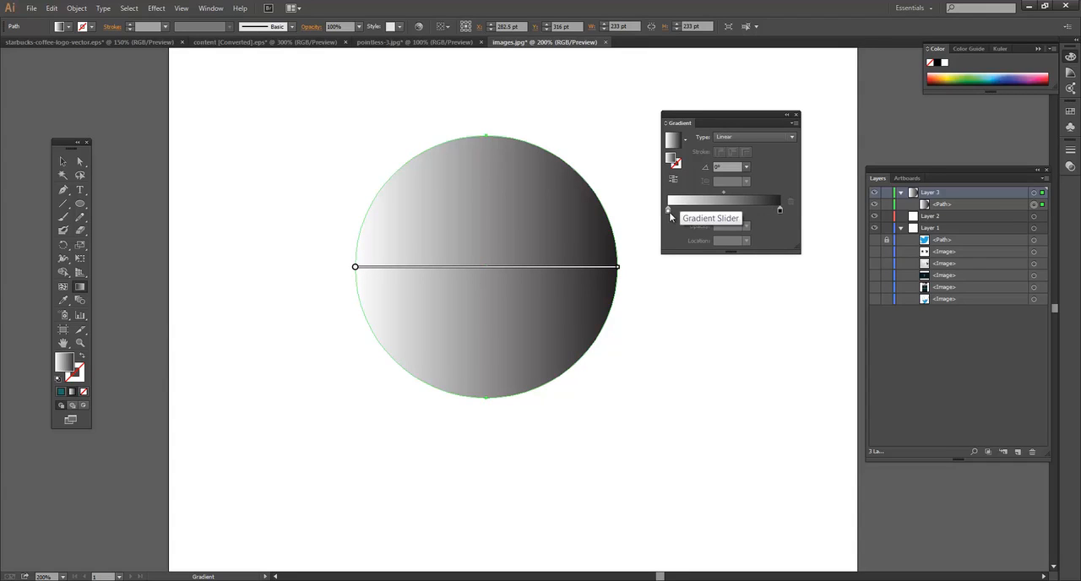
mouse_move(669, 211)
left_mouse_down()
mouse_move(734, 213)
mouse_move(666, 213)
left_mouse_up()
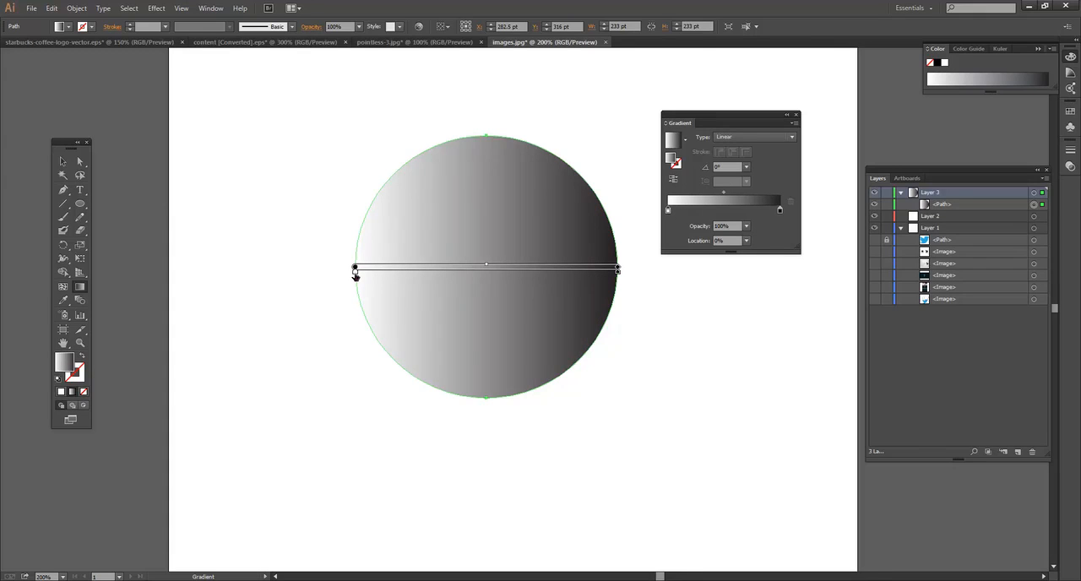
double_click(356, 272)
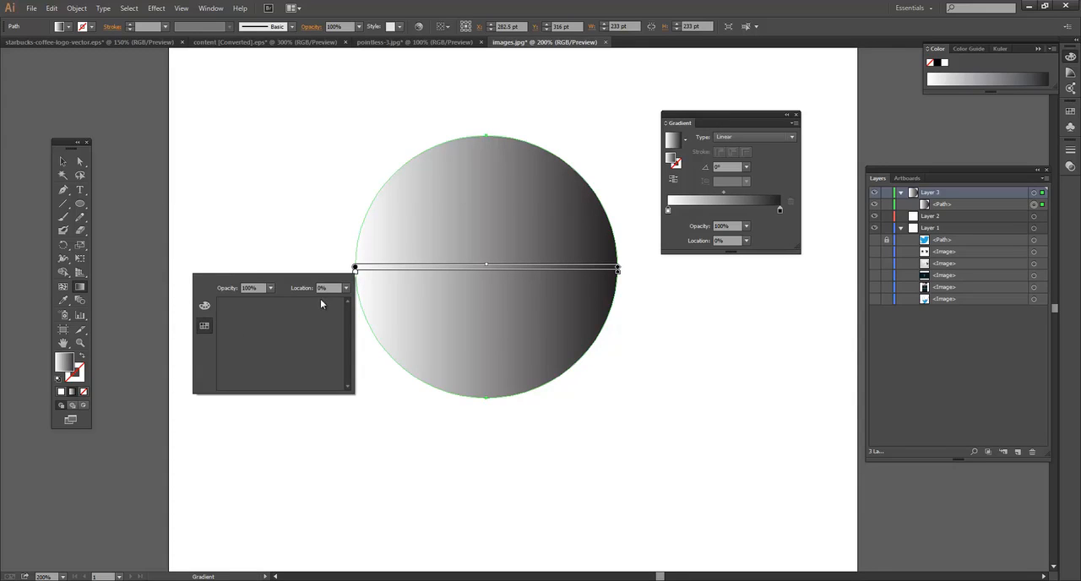
left_click(204, 305)
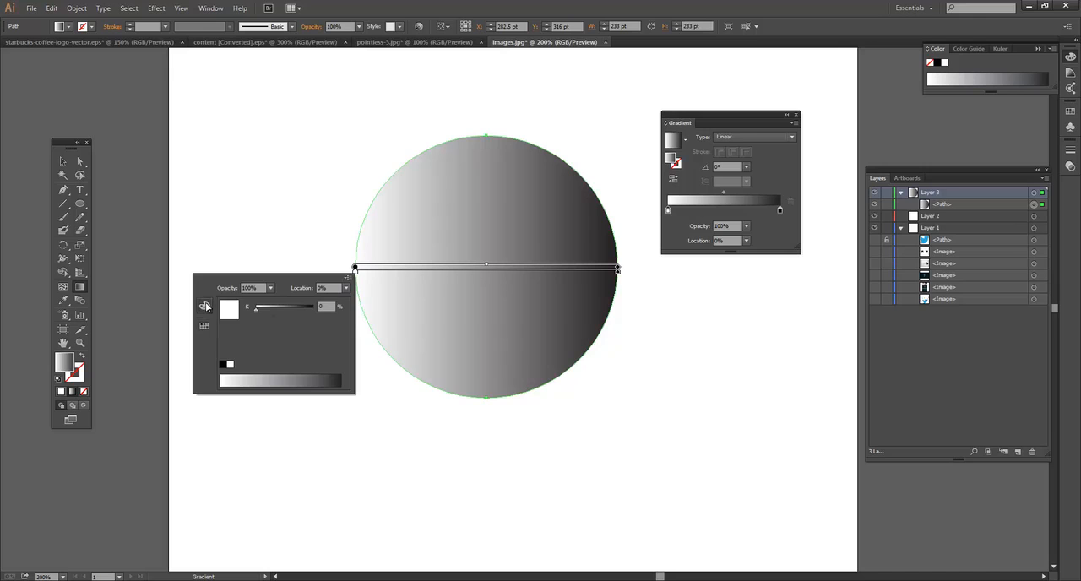
left_click(349, 279)
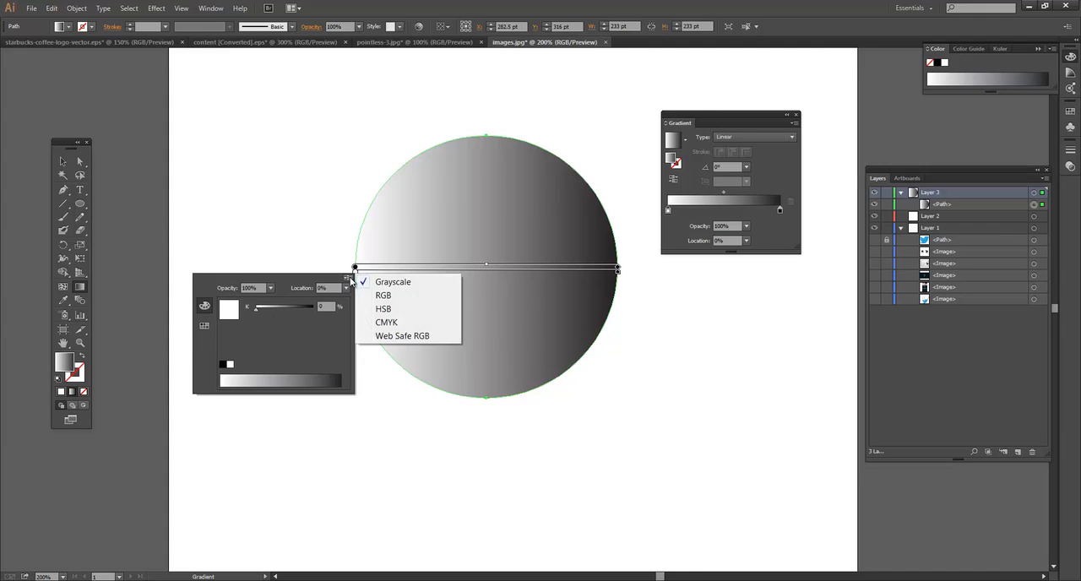
left_click(404, 297)
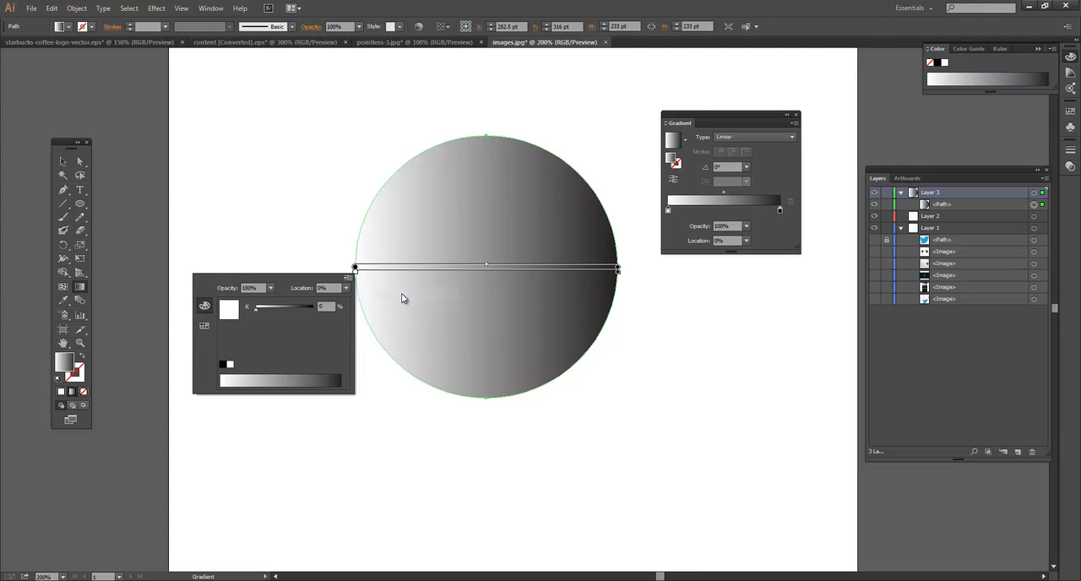
left_click(271, 376)
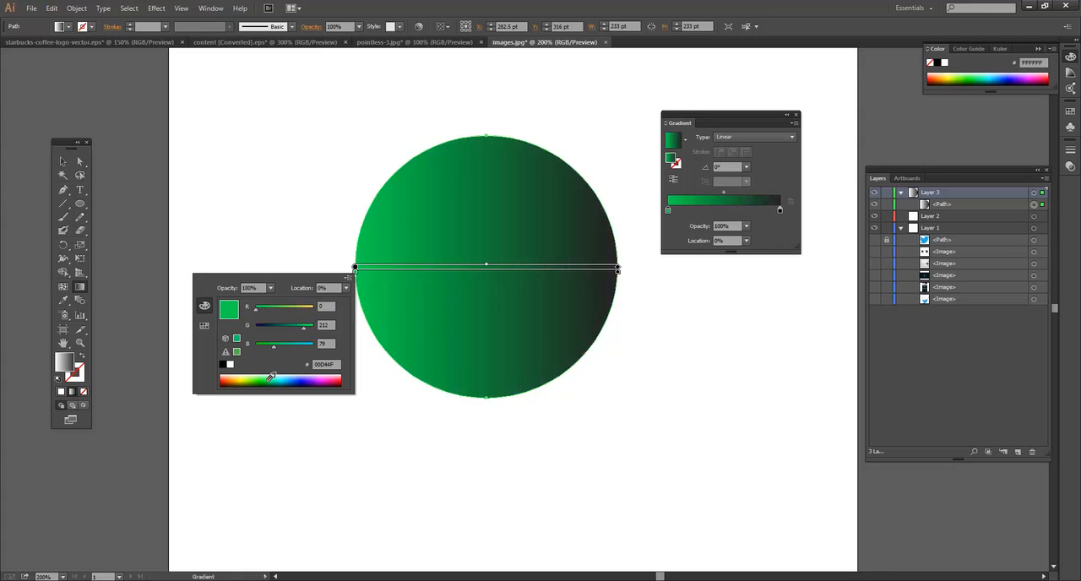
left_click(272, 376)
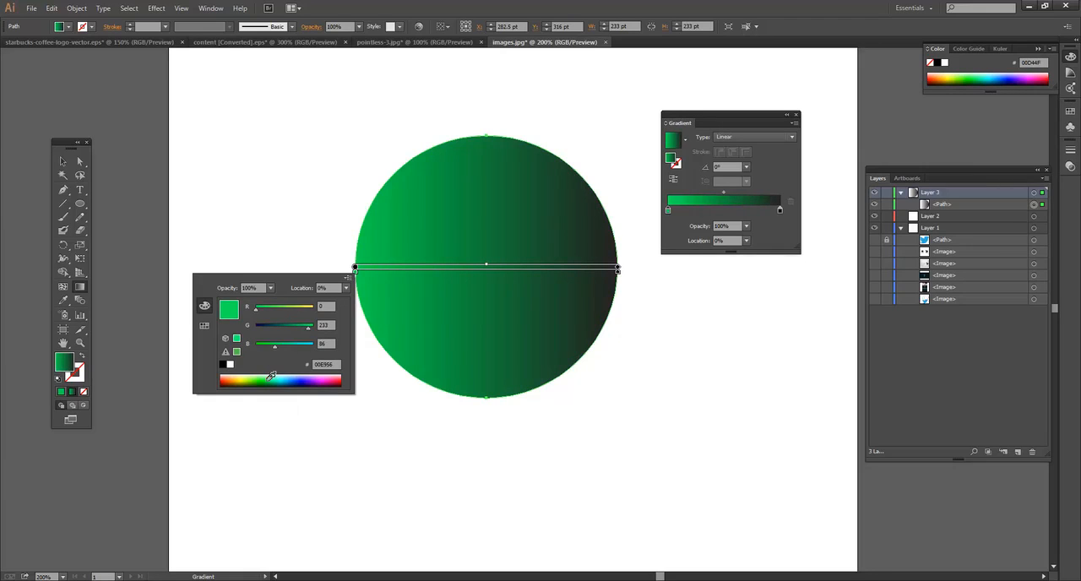
Step: Recolour the gradient's start stop to a light mint green (3FFFA1) from the colour spectrum
left_click(203, 327)
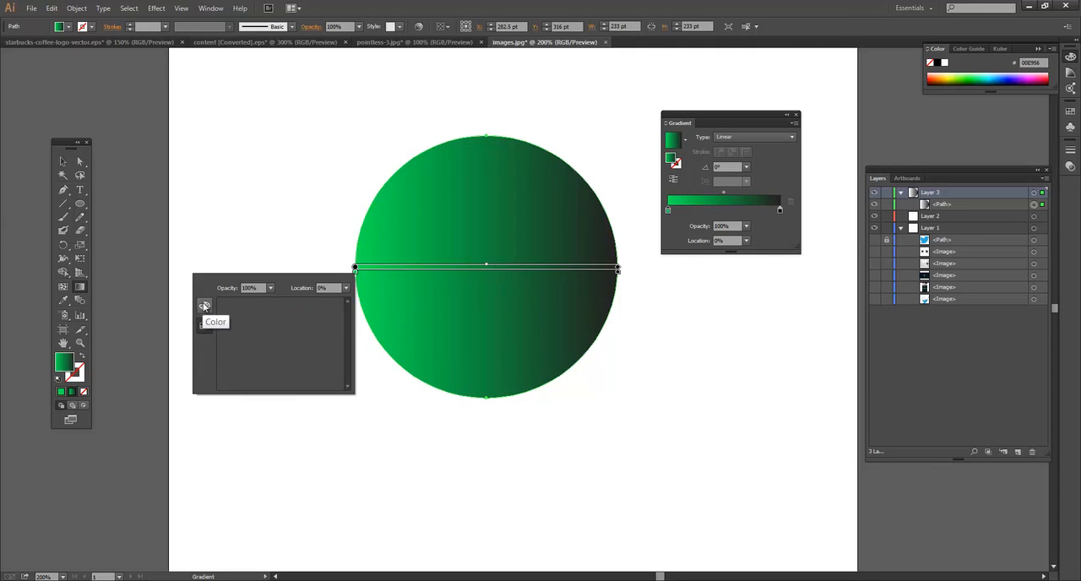
left_click(203, 305)
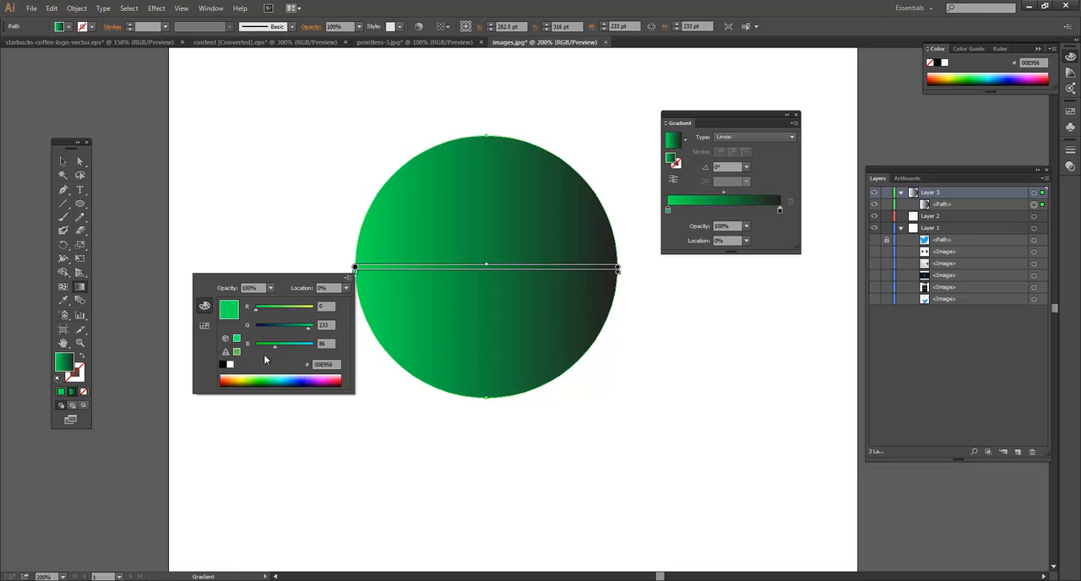
left_click(278, 378)
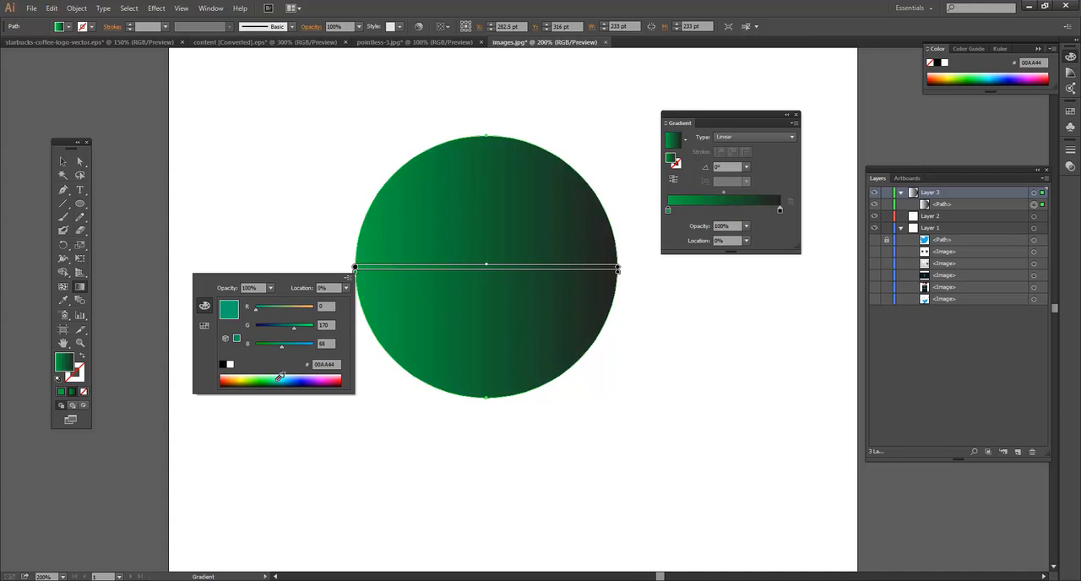
left_click(279, 374)
left_click(274, 374)
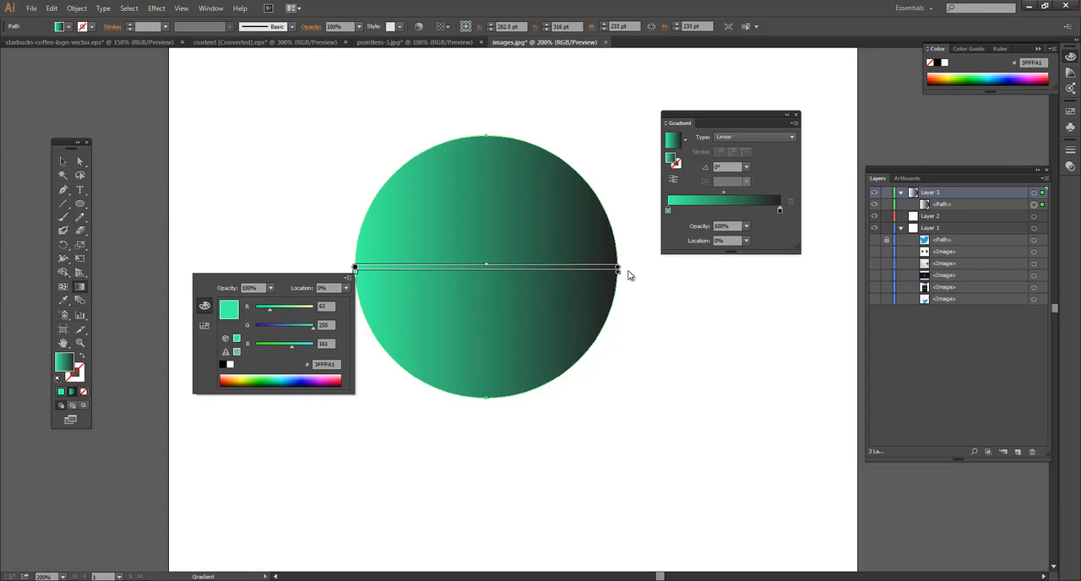
Step: Switch the gradient's end stop to RGB and colour it vivid green (00E90F)
left_click(779, 210)
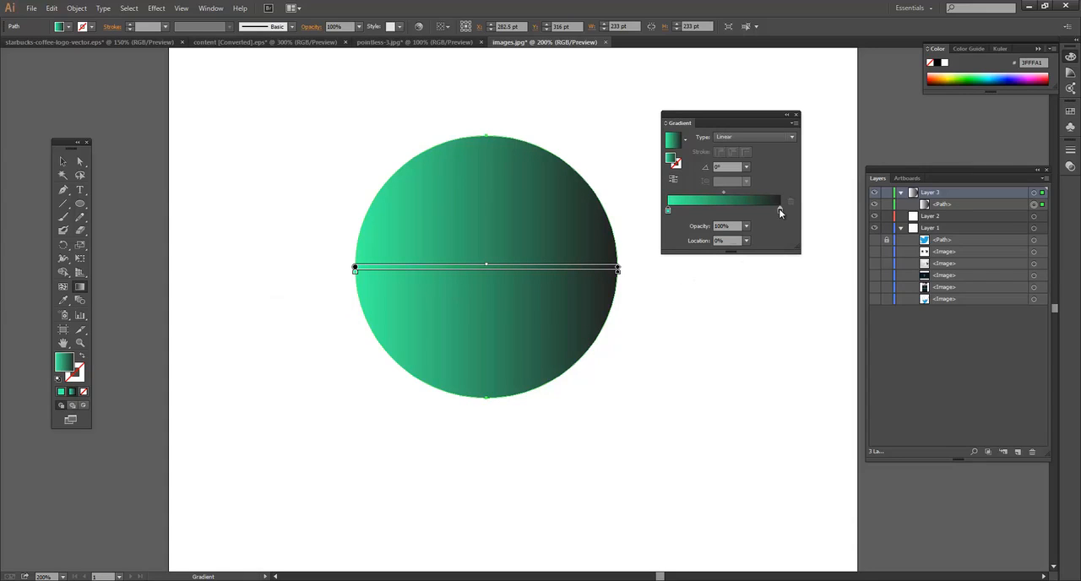
double_click(618, 270)
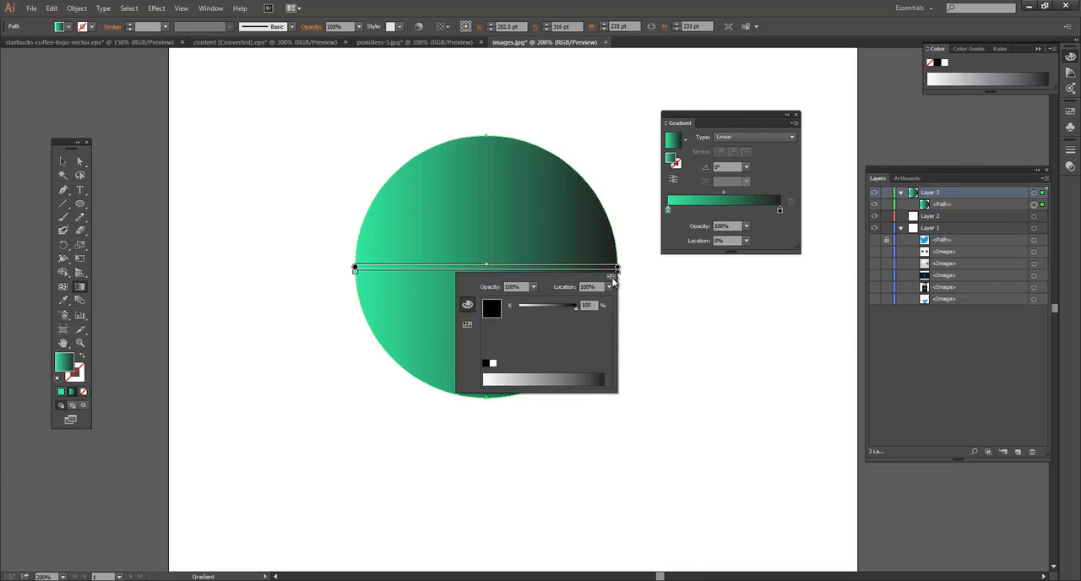
left_click(611, 277)
left_click(651, 293)
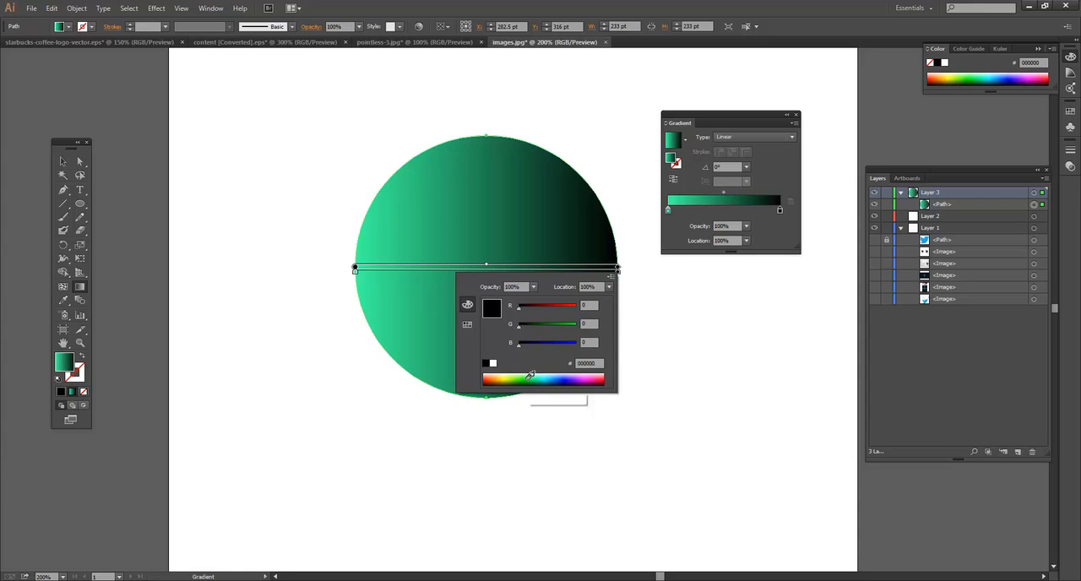
left_click(530, 374)
left_click(528, 374)
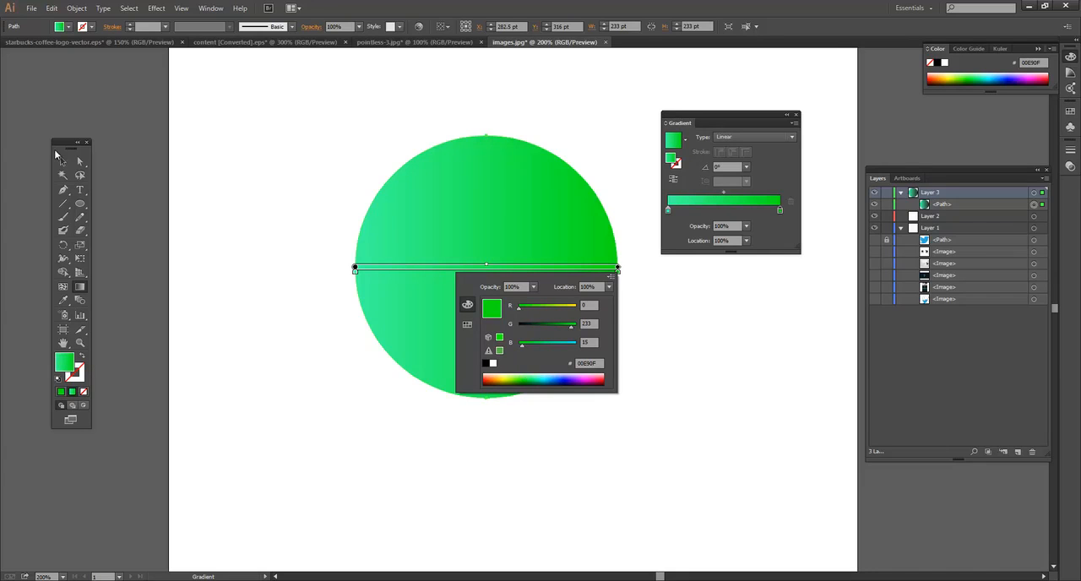
Step: Select the circle with the Selection tool and change its gradient type to Radial
left_click(60, 159)
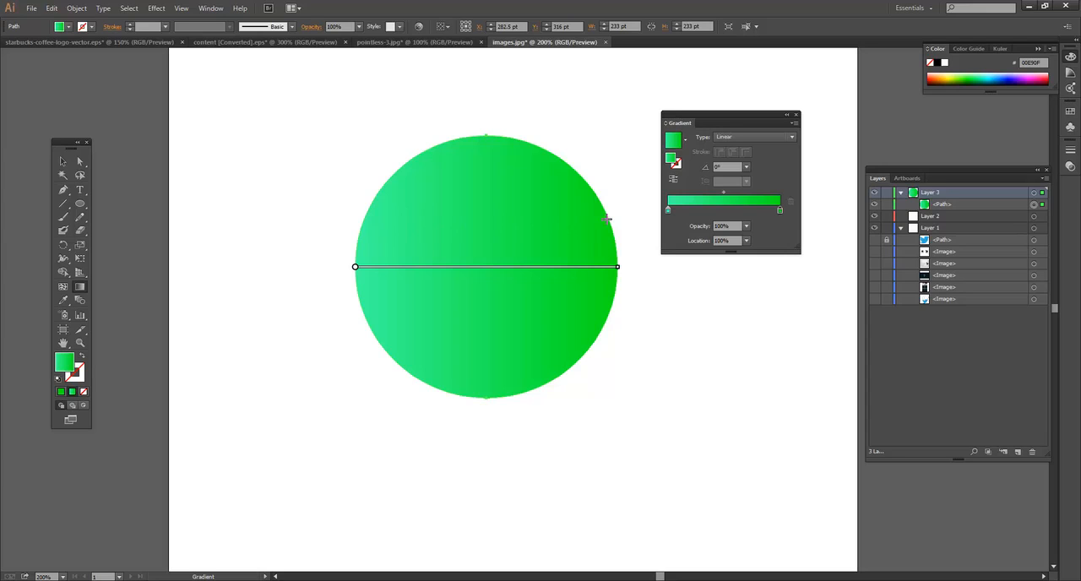
left_click(63, 162)
left_click(521, 217)
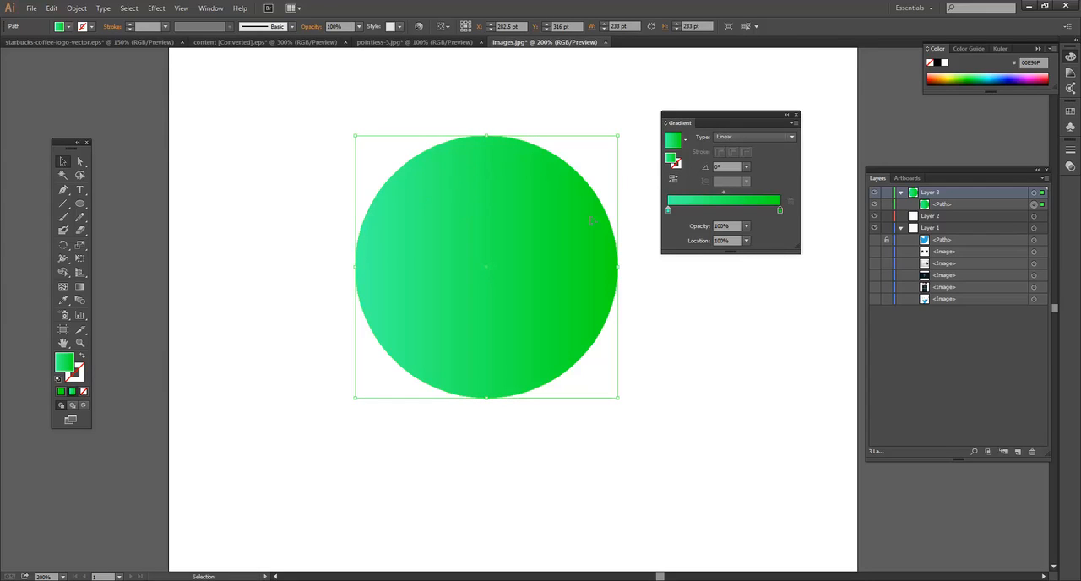
left_click(776, 137)
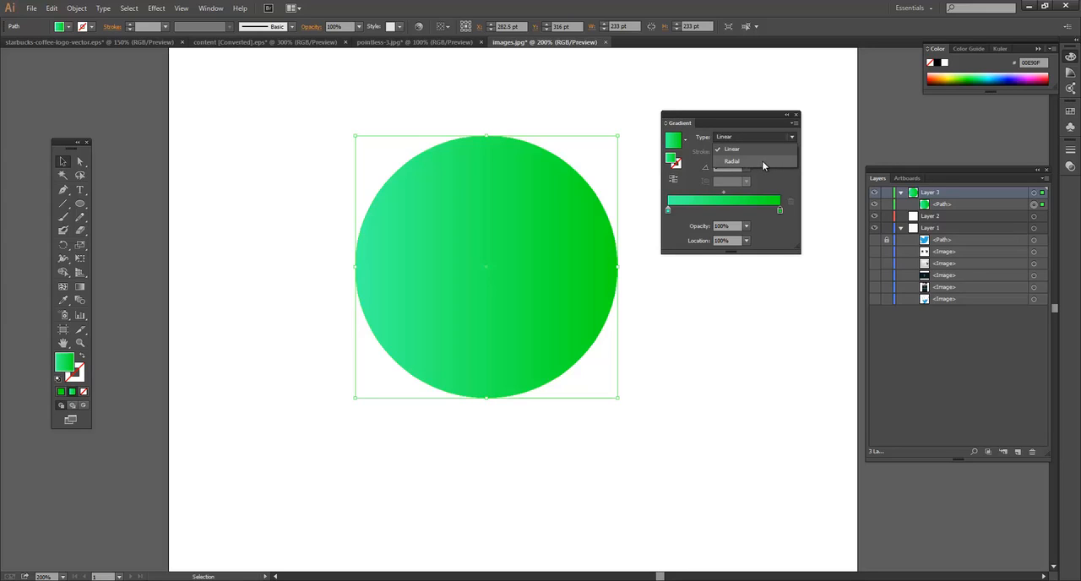
left_click(762, 161)
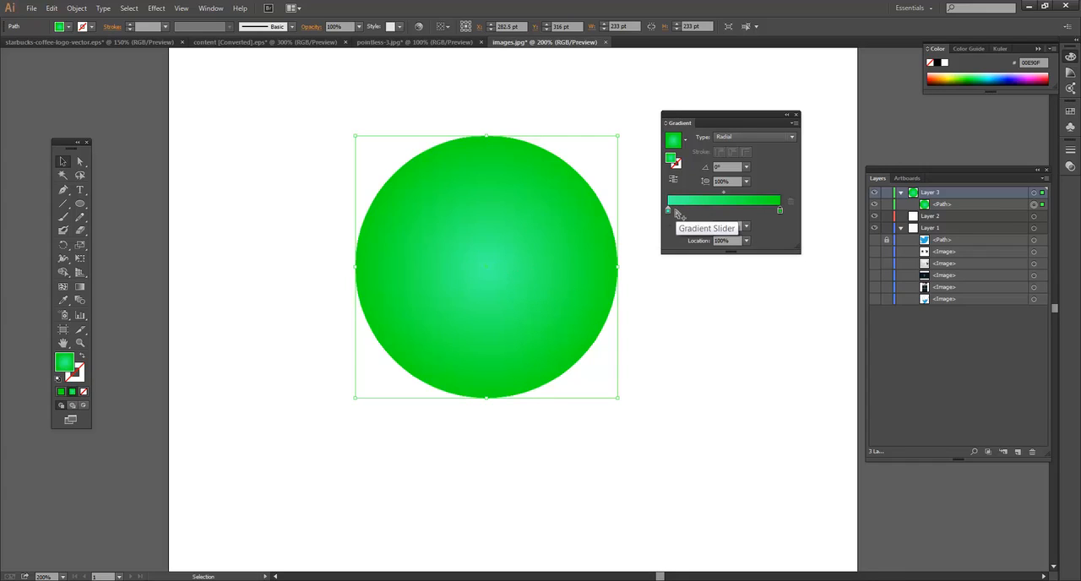
Step: Add a mint stop to the gradient, remove the vivid green end stop and move the mint stop to the 100% location
left_click_drag(675, 210, 746, 212)
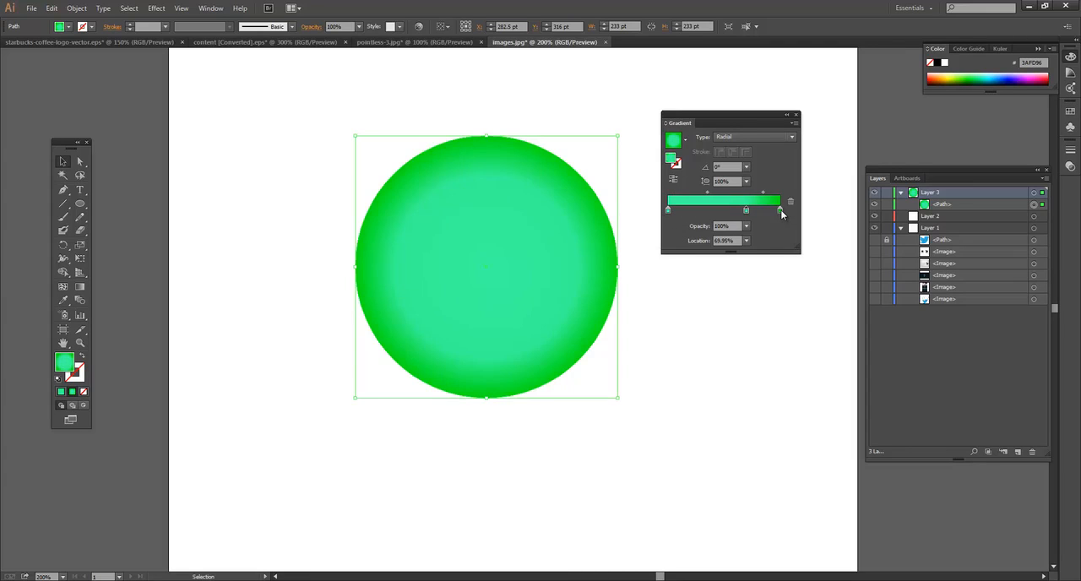
left_click_drag(780, 210, 825, 330)
left_click_drag(746, 211, 799, 214)
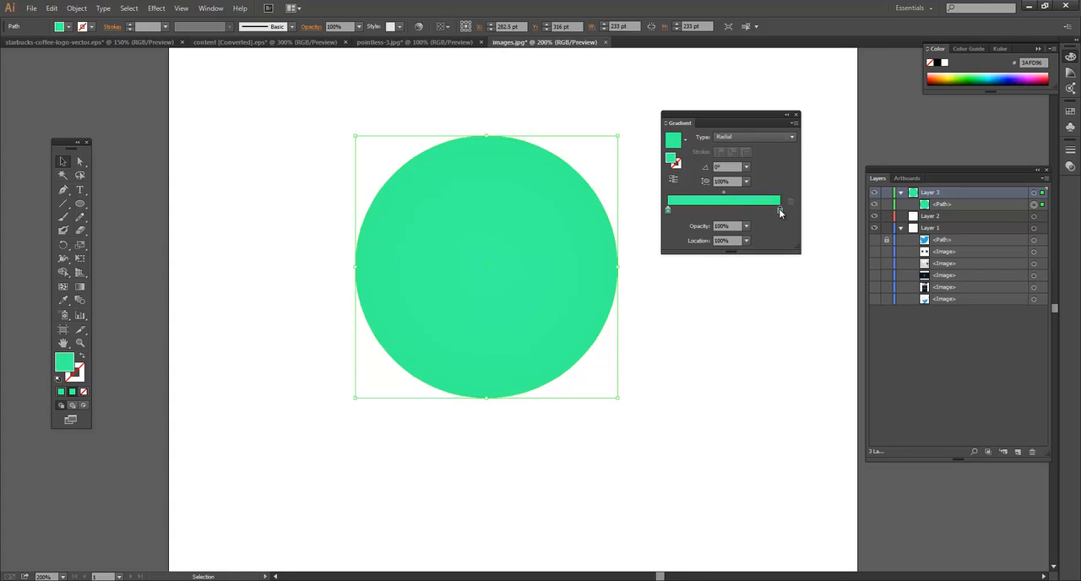
Step: Switch the radial gradient's end stop to CMYK and darken it by setting black (K) to 67%
double_click(779, 211)
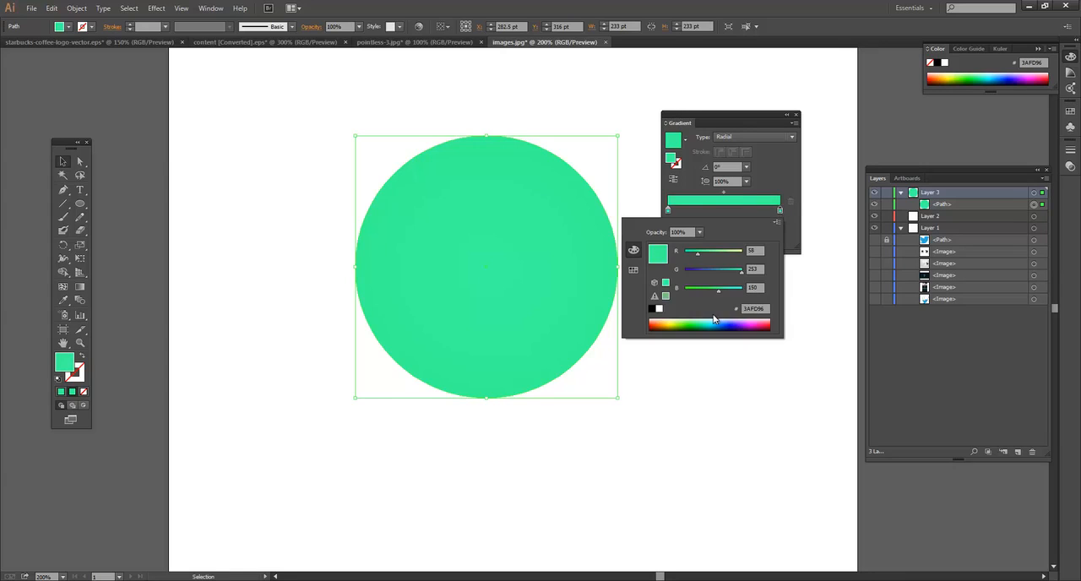
left_click(778, 225)
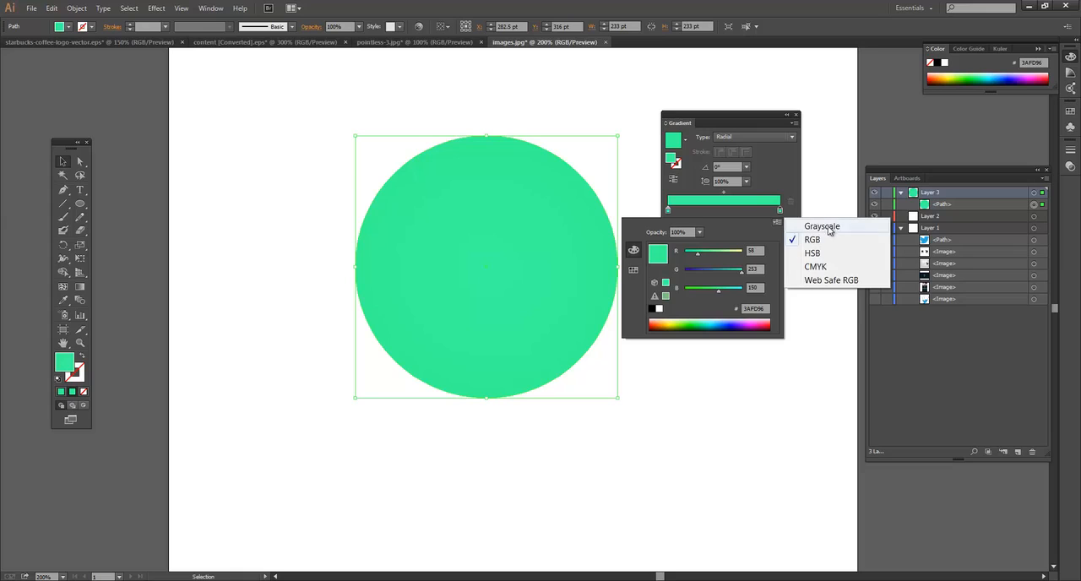
left_click(828, 270)
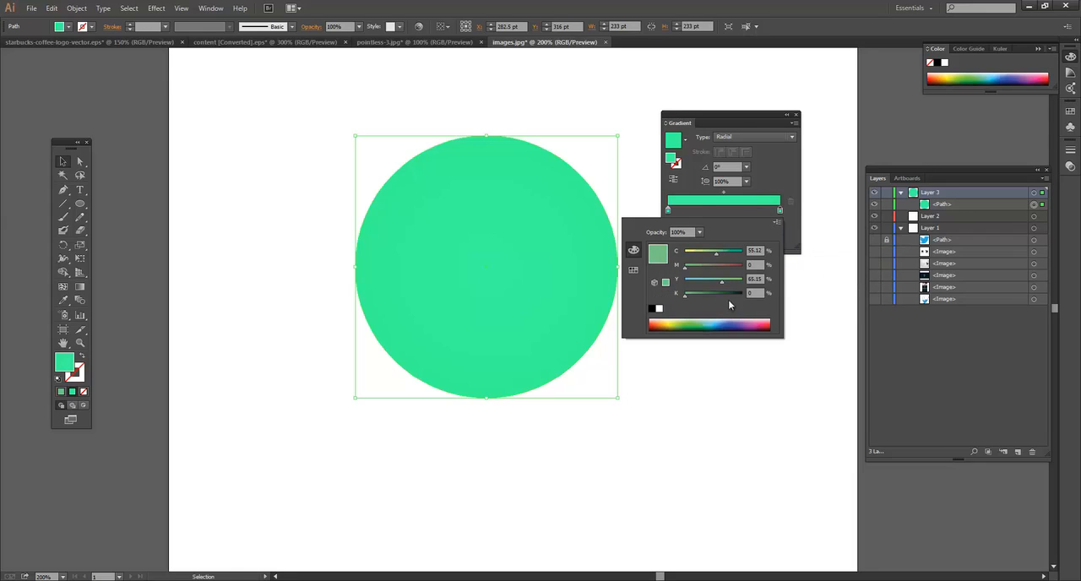
left_click_drag(686, 299, 723, 294)
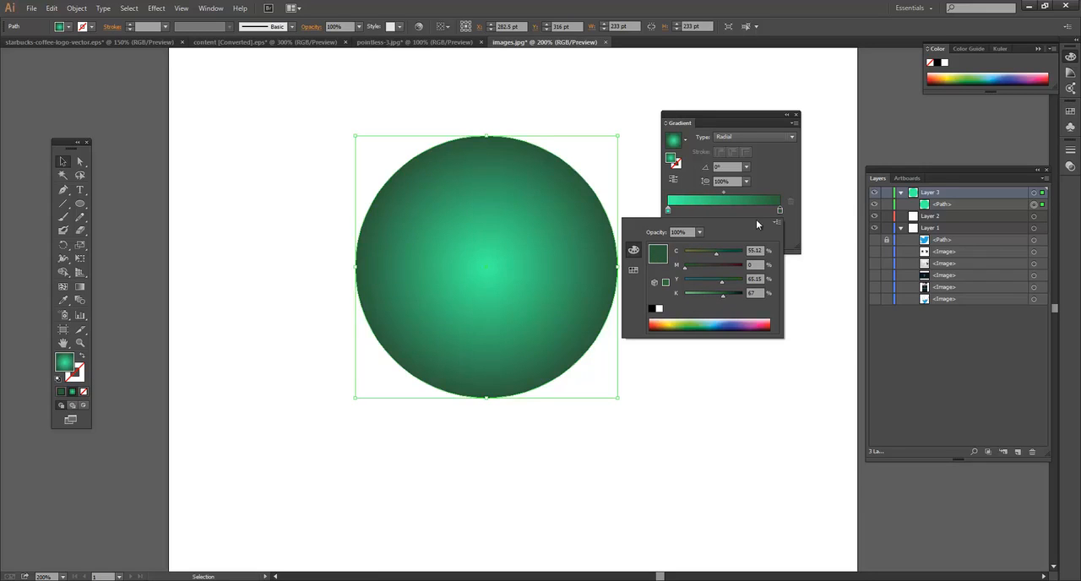
left_click(781, 177)
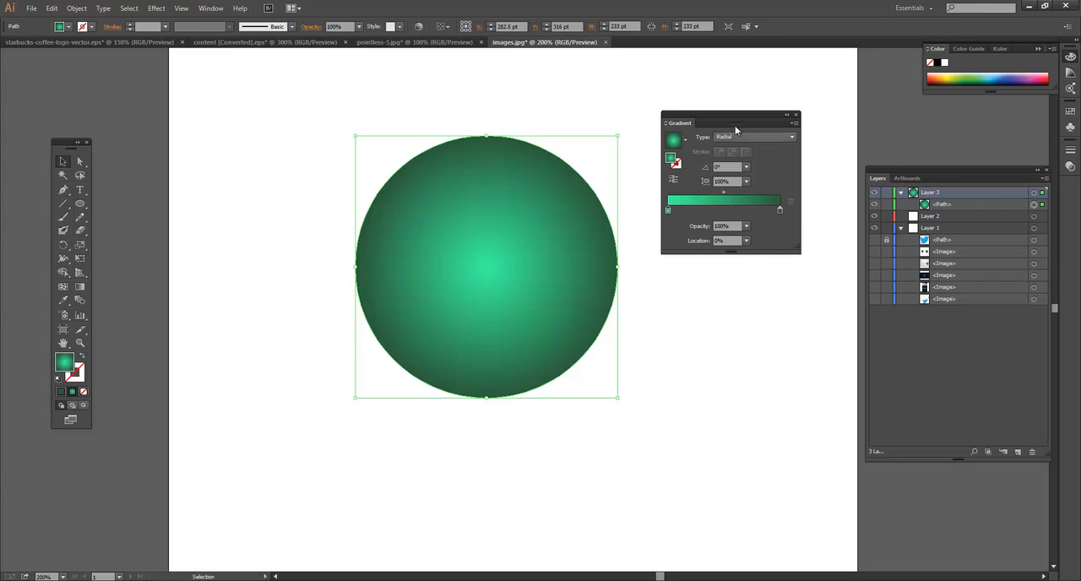
Step: Reselect the circle, move it left to an X position of about 262 pt, and close the media player window
key("ctrl+shift+a")
left_click(516, 210)
left_click(456, 128)
left_click_drag(453, 216, 429, 216)
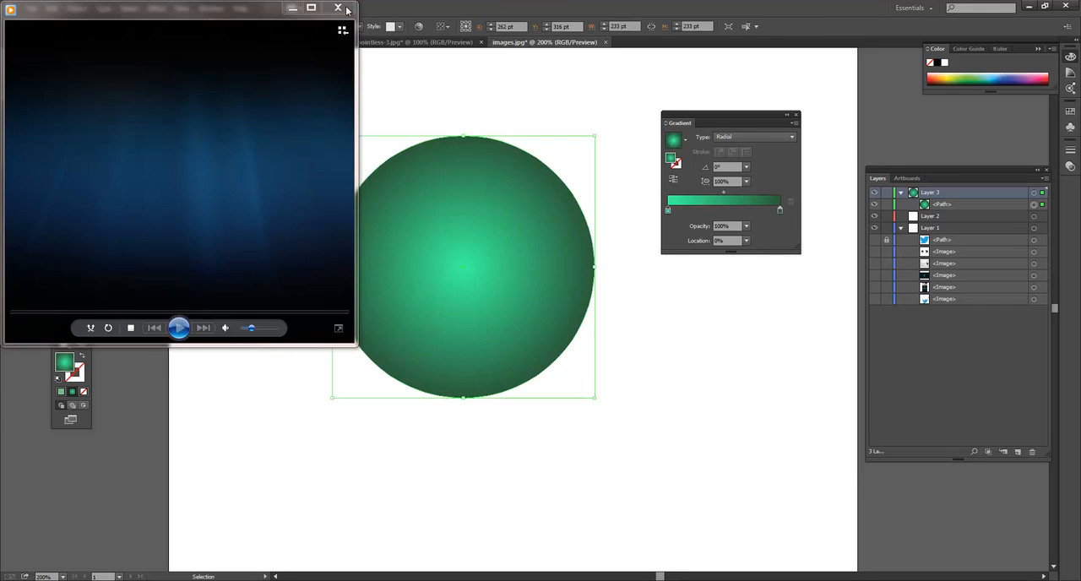
left_click(342, 8)
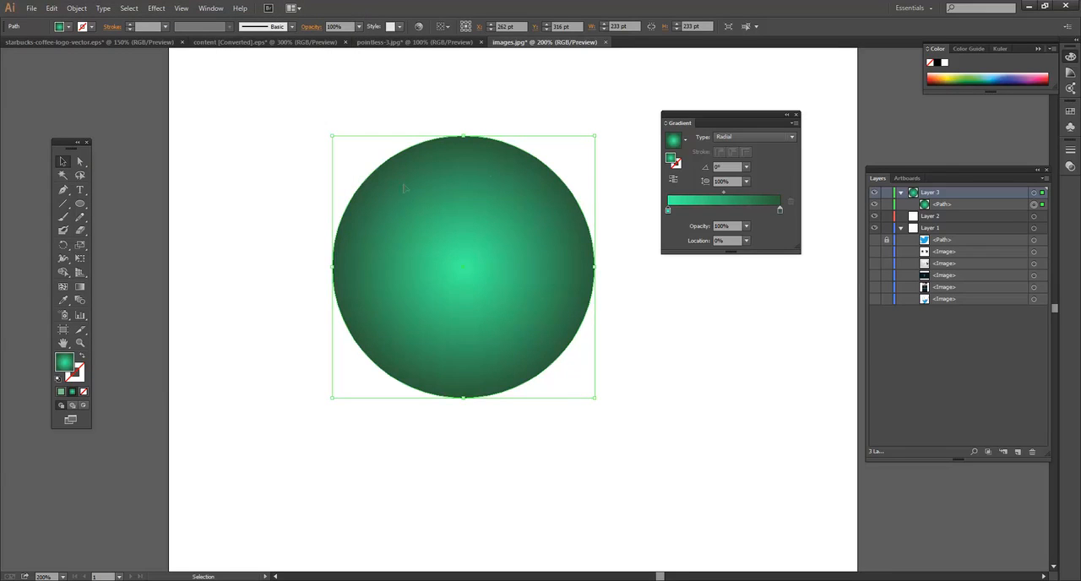
Step: Duplicate the green circle in place and scale the copy down about its centre to about 198 pt in diameter
key("a")
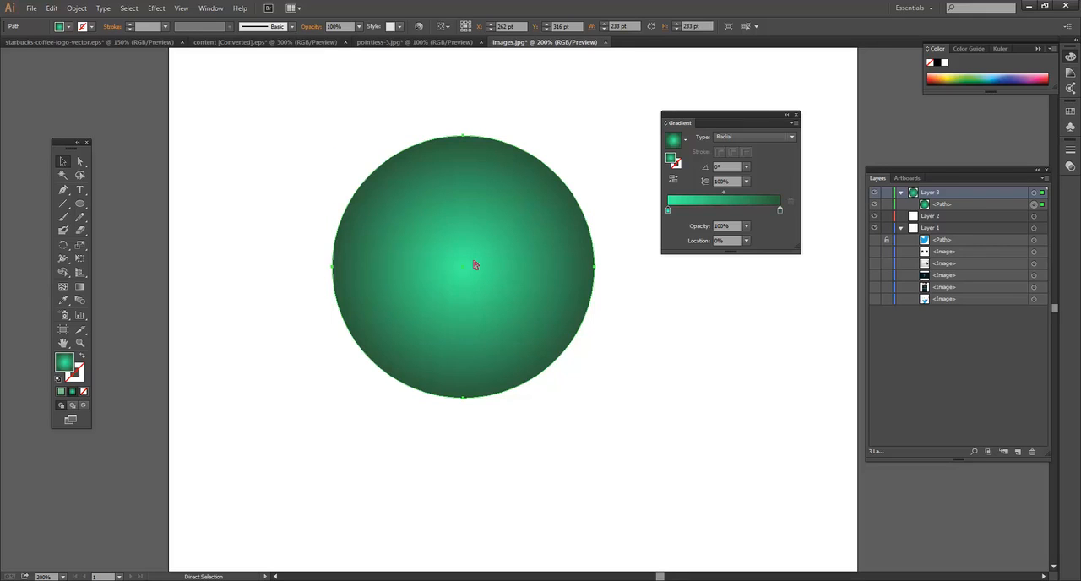
key("ctrl+c")
key("ctrl+f")
key("v")
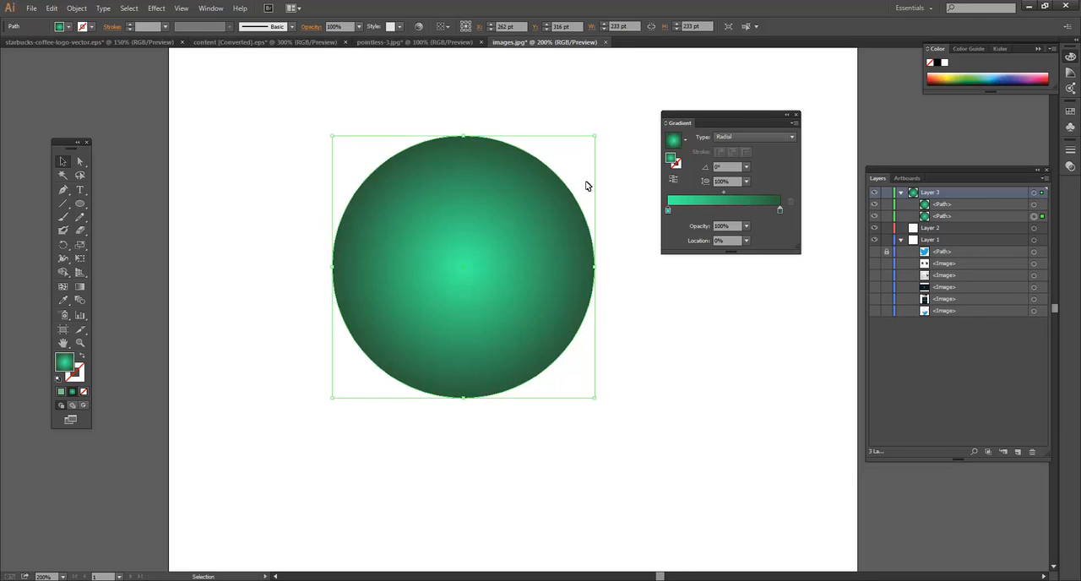
left_click_drag(596, 138, 577, 154)
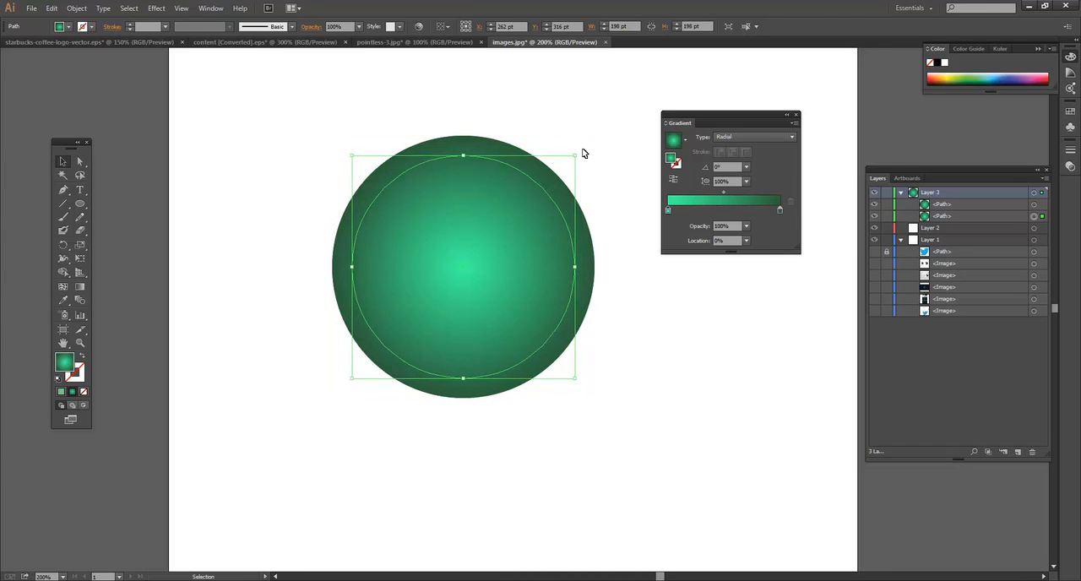
Step: Flatten the copy into an ellipse about 171 by 102 pt and stack its path above the large circle
left_click_drag(463, 378, 470, 289)
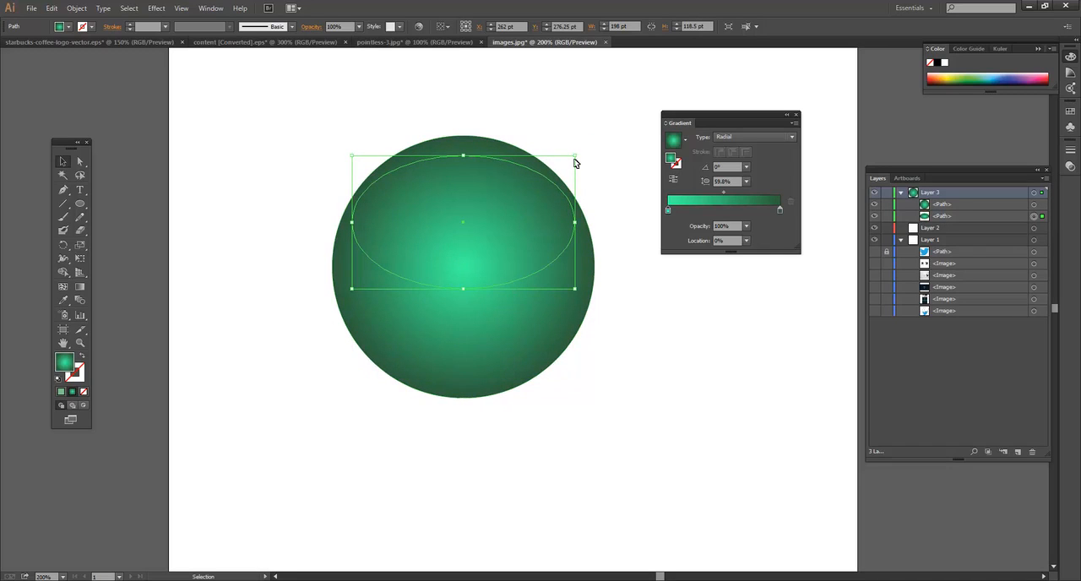
left_click_drag(574, 156, 559, 163)
left_click_drag(467, 221, 467, 203)
key("ctrl+z")
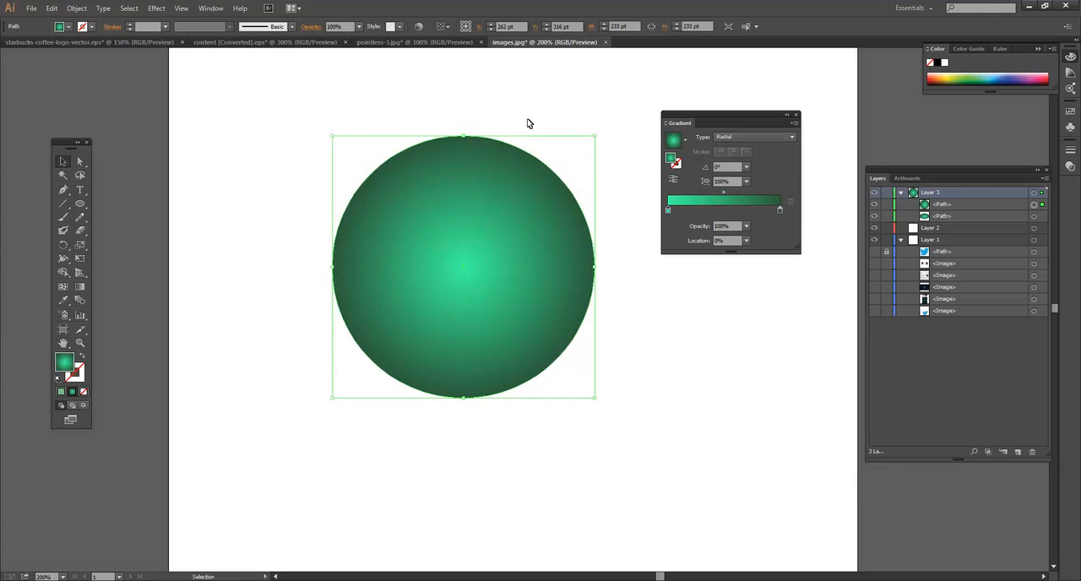
left_click_drag(975, 208, 975, 225)
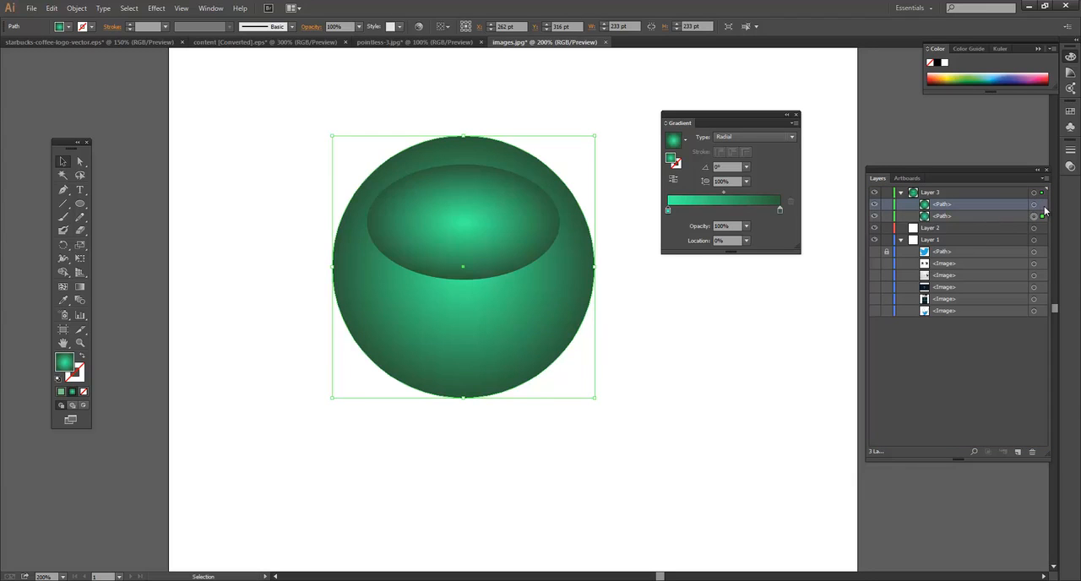
Step: Change the ellipse's gradient type to Linear and make both the start and end stops white
left_click(476, 207)
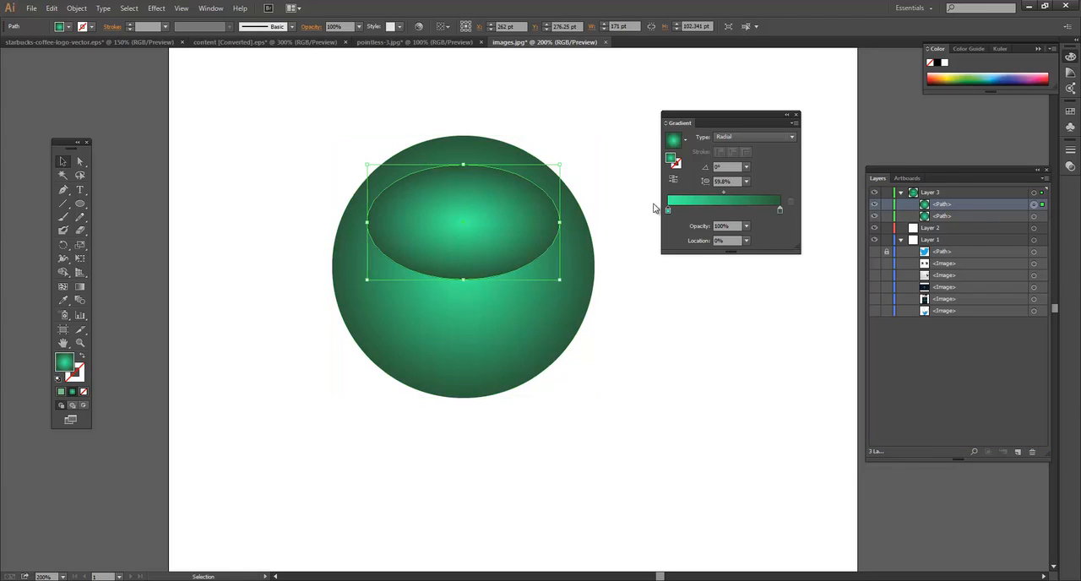
left_click(738, 139)
left_click(739, 152)
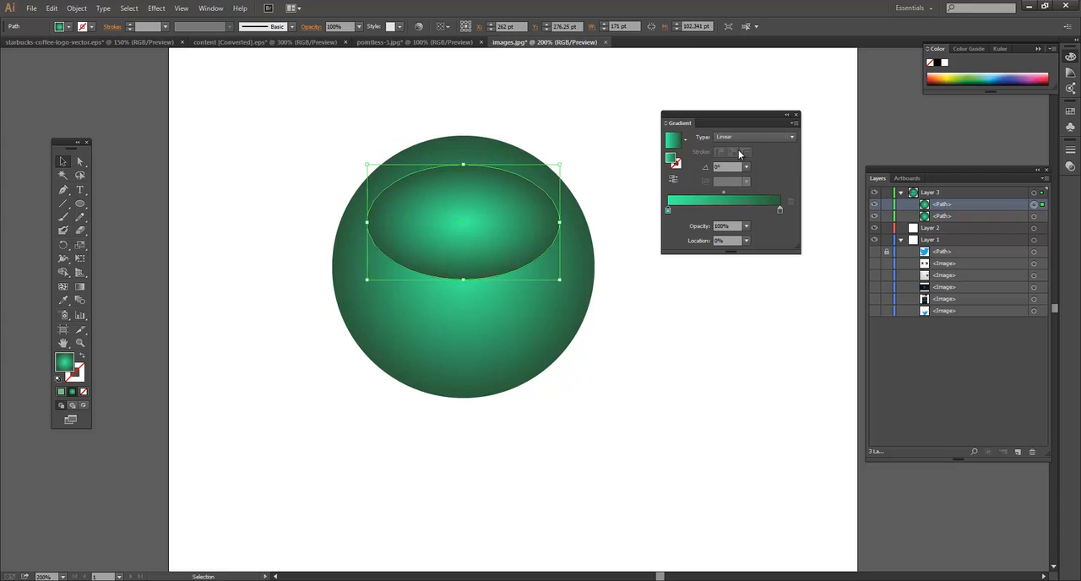
double_click(668, 211)
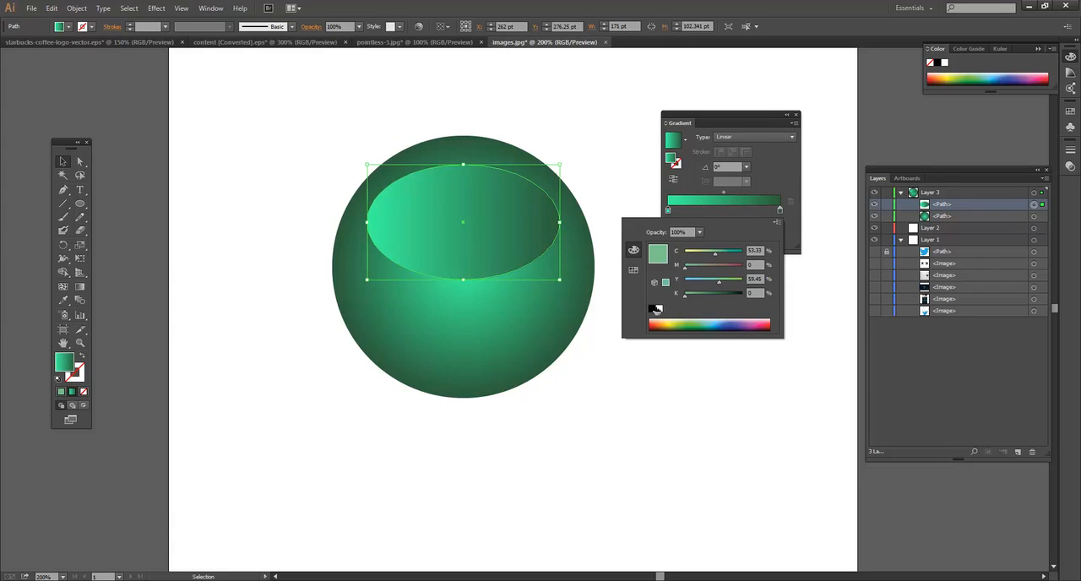
left_click(660, 309)
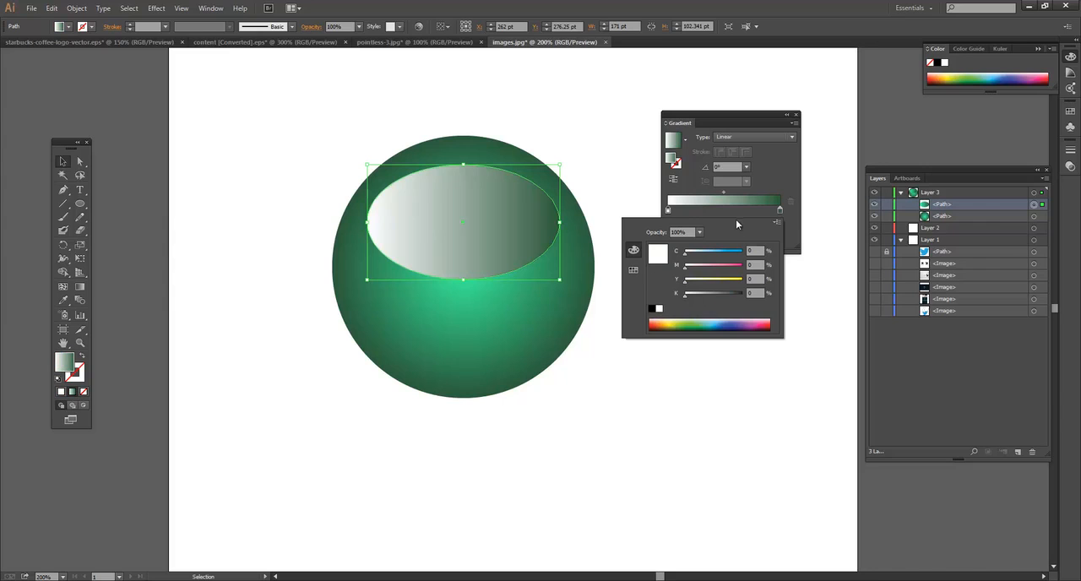
double_click(779, 210)
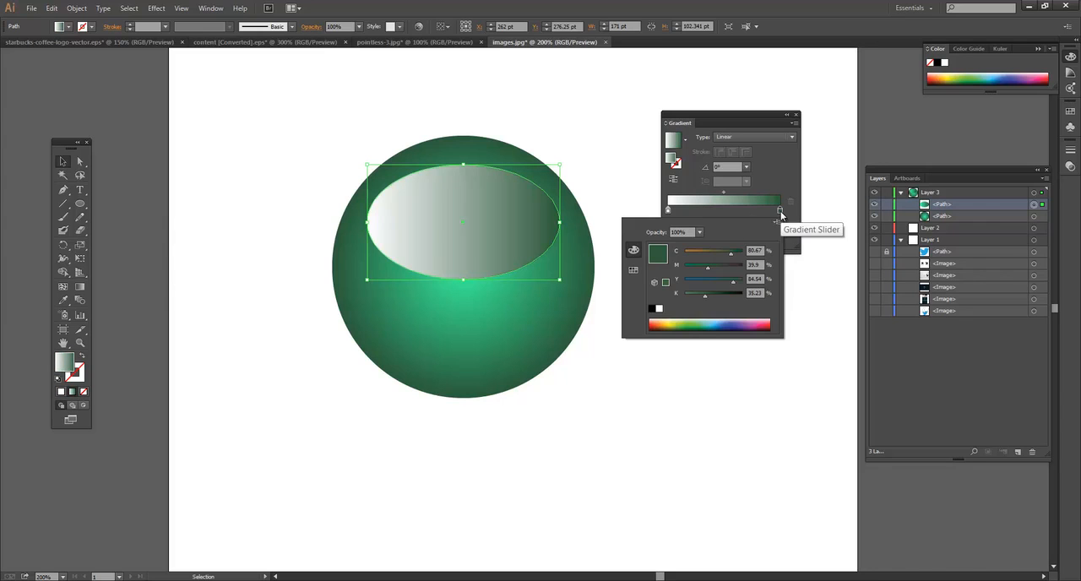
left_click(659, 309)
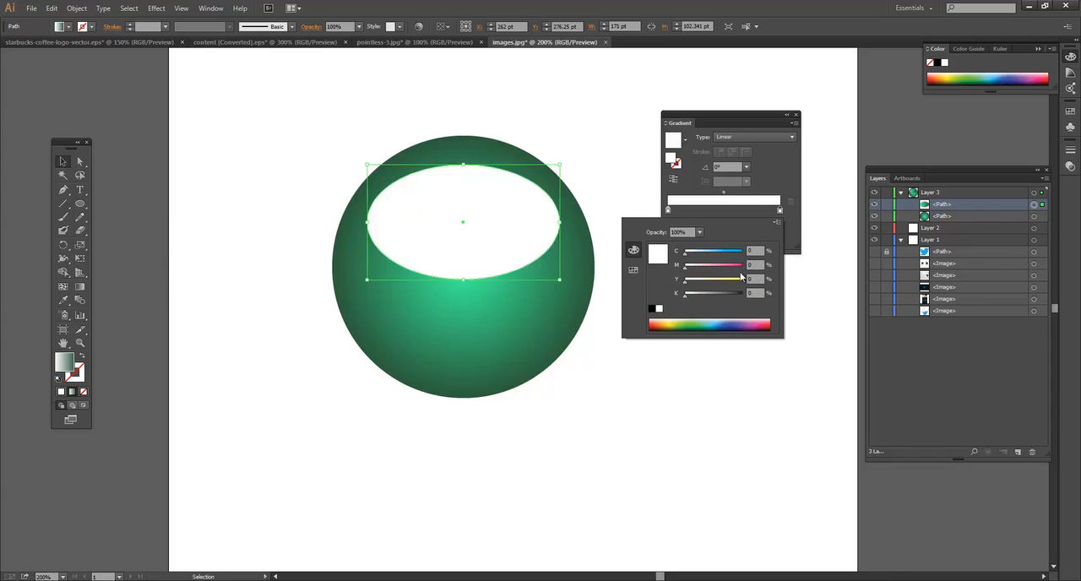
Step: Set the opacity of the white gradient's end stop at 100% location to 0% and deselect the ellipse
left_click(781, 208)
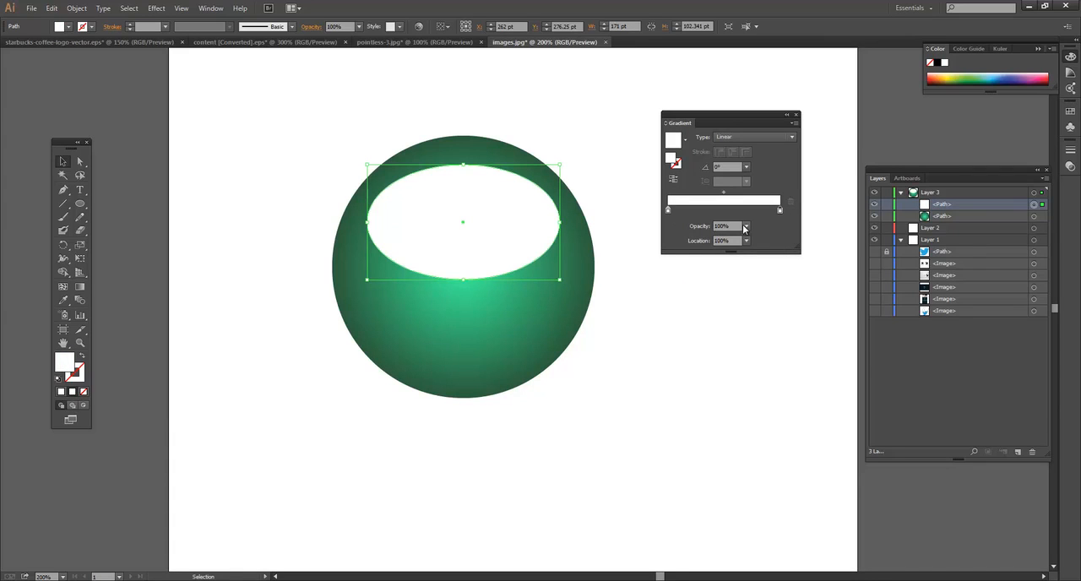
left_click(748, 227)
left_click(758, 243)
left_click(530, 129)
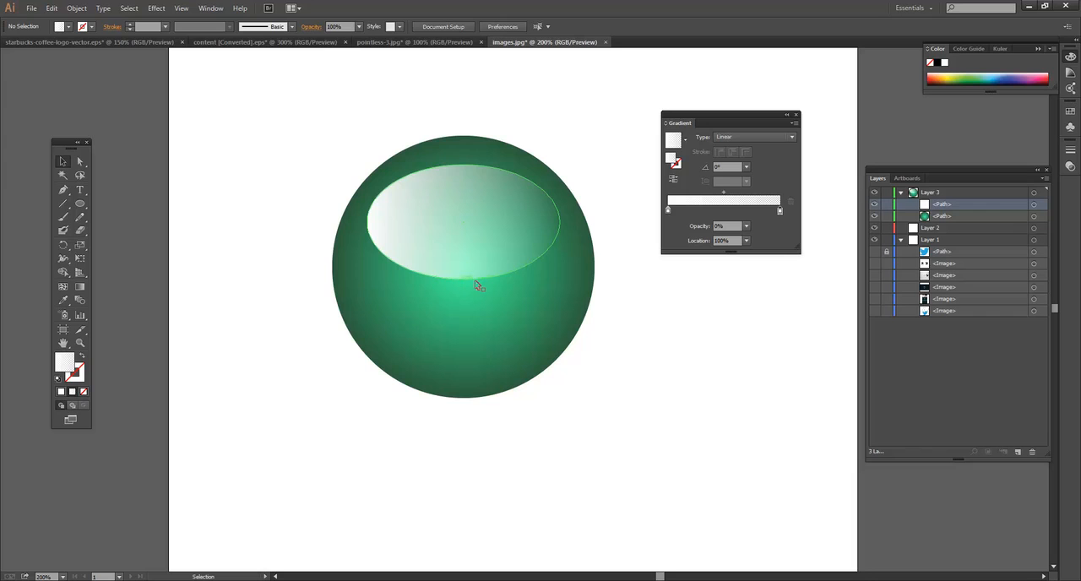
Step: Redirect the ellipse's gradient with the Gradient tool to fade downward from above the circle to the ellipse's centre, at about -91°
left_click(470, 247)
left_click(80, 287)
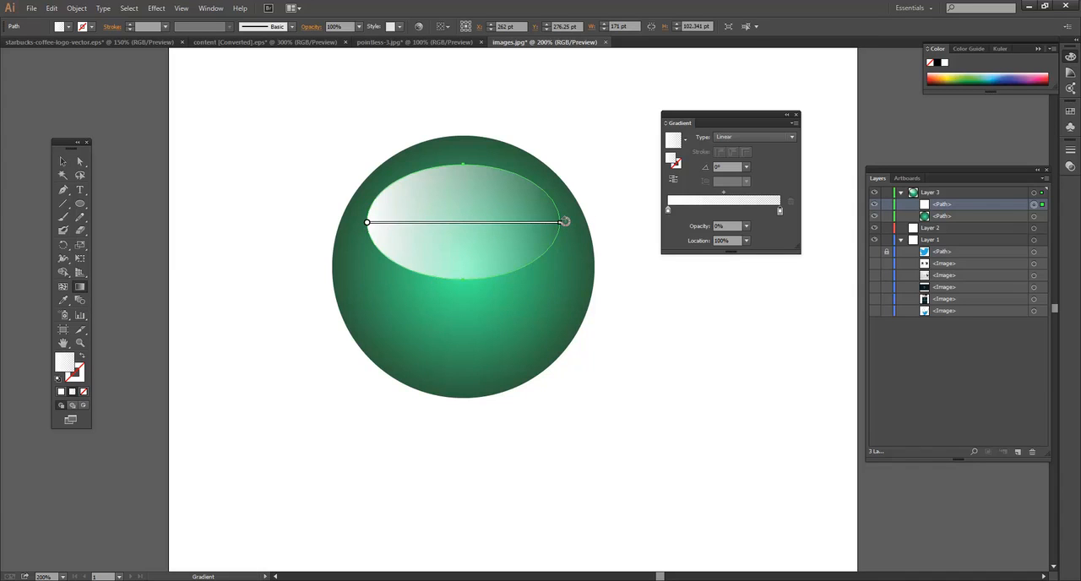
mouse_move(565, 221)
left_mouse_down()
mouse_move(546, 274)
mouse_move(464, 343)
mouse_move(355, 362)
mouse_move(365, 361)
left_mouse_up()
left_click_drag(413, 262, 397, 237)
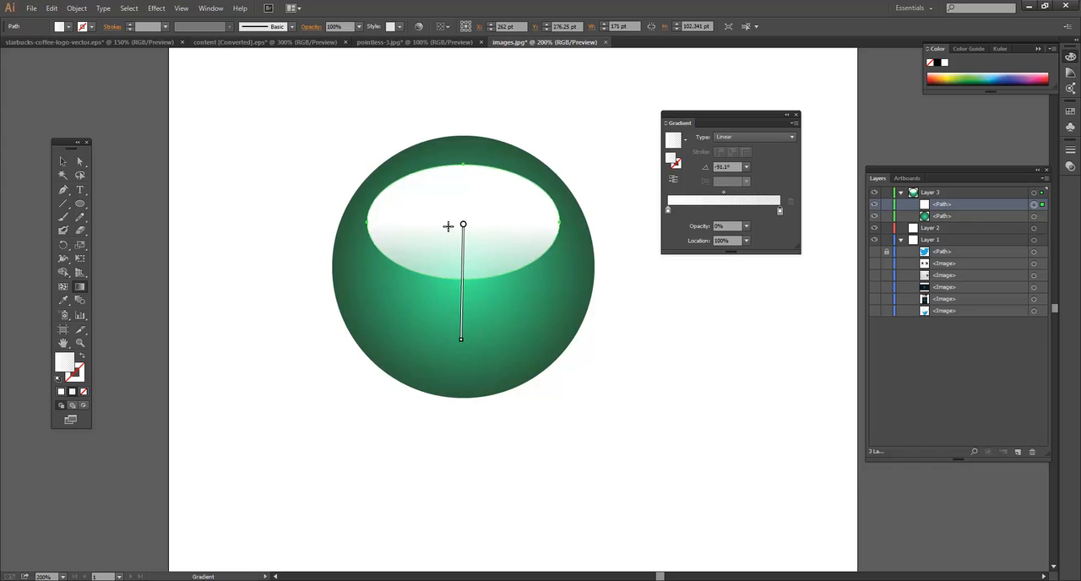
mouse_move(464, 225)
left_mouse_down()
mouse_move(467, 160)
mouse_move(439, 132)
mouse_move(466, 132)
mouse_move(466, 109)
left_mouse_up()
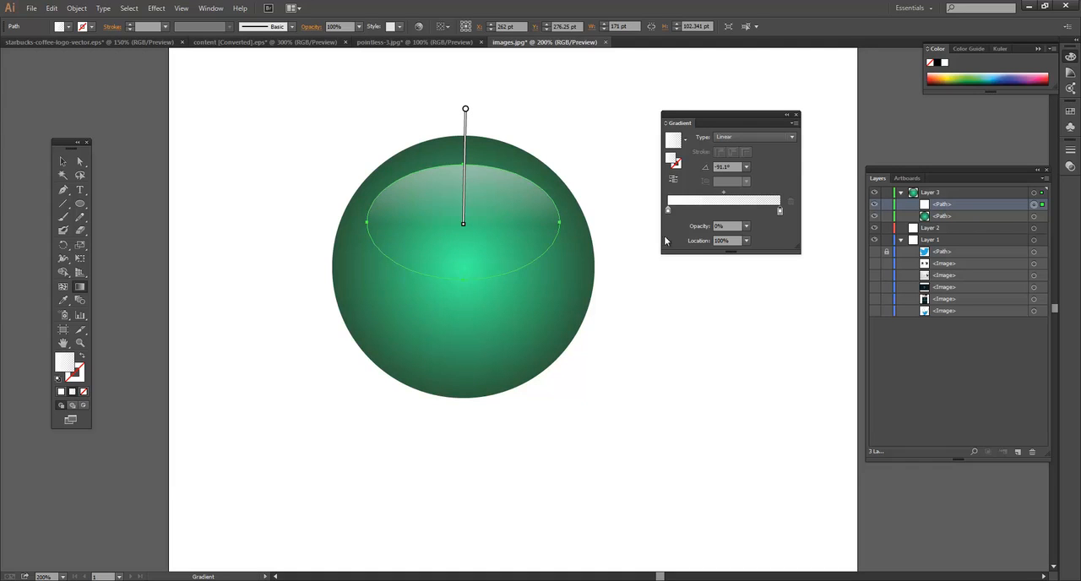
Step: Move the highlight ellipse straight up to a Y position of about 262.75 pt, near the circle's upper edge, and deselect it
left_click(63, 161)
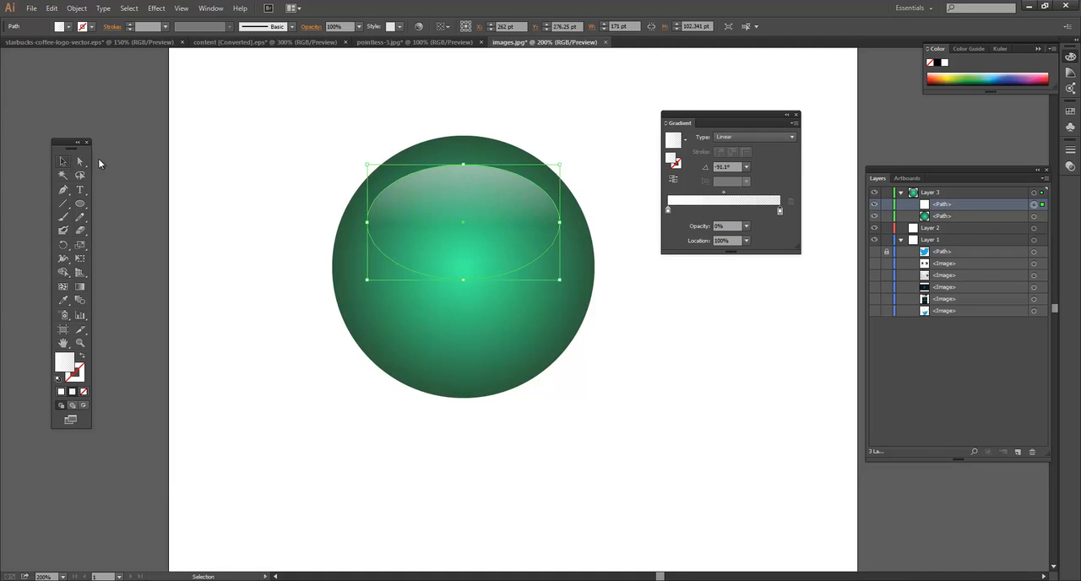
left_click(274, 155)
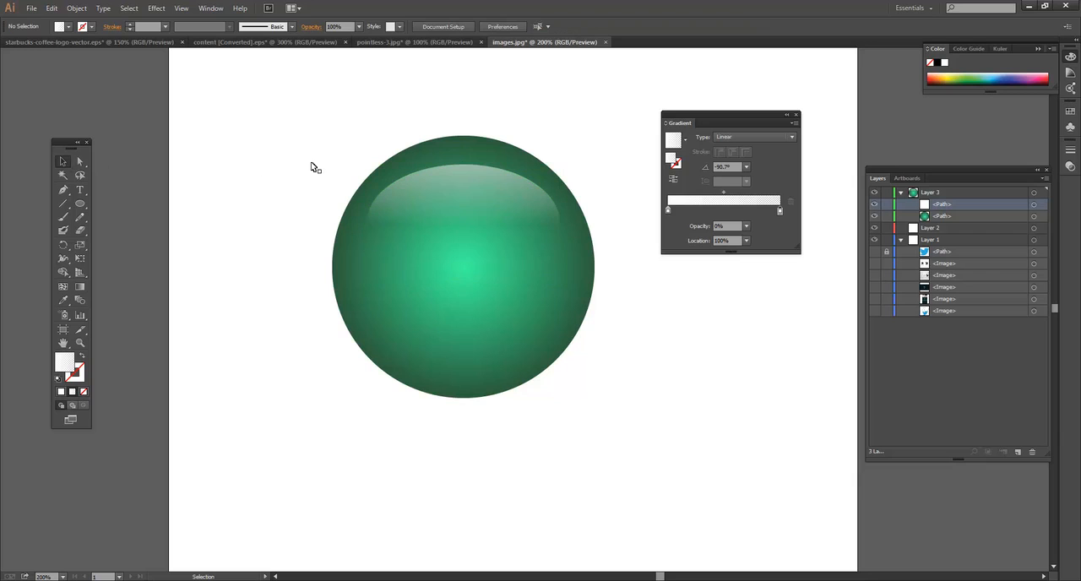
left_click(484, 204)
left_click_drag(483, 203, 487, 189)
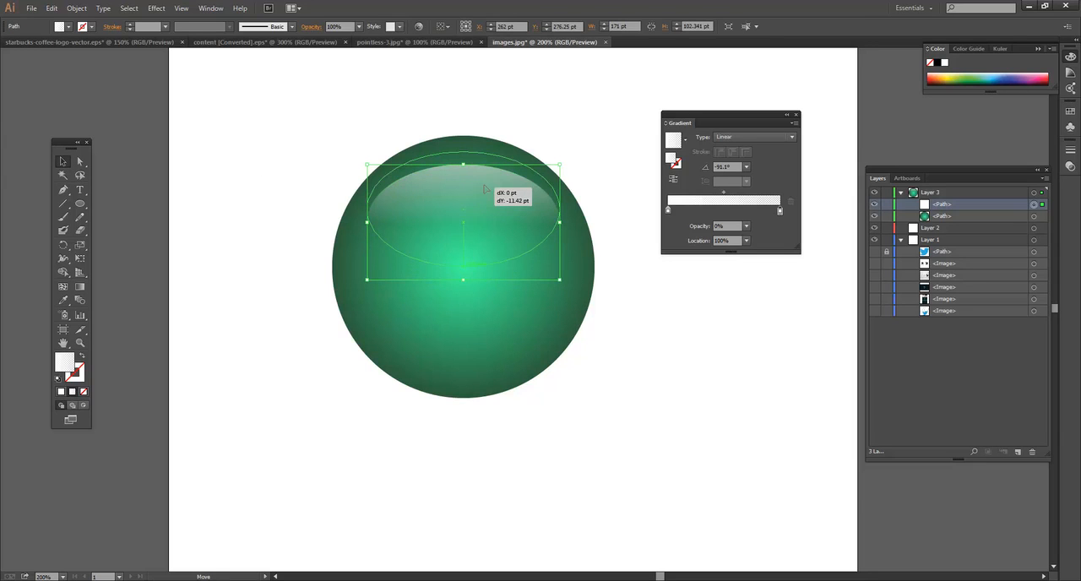
left_click(557, 115)
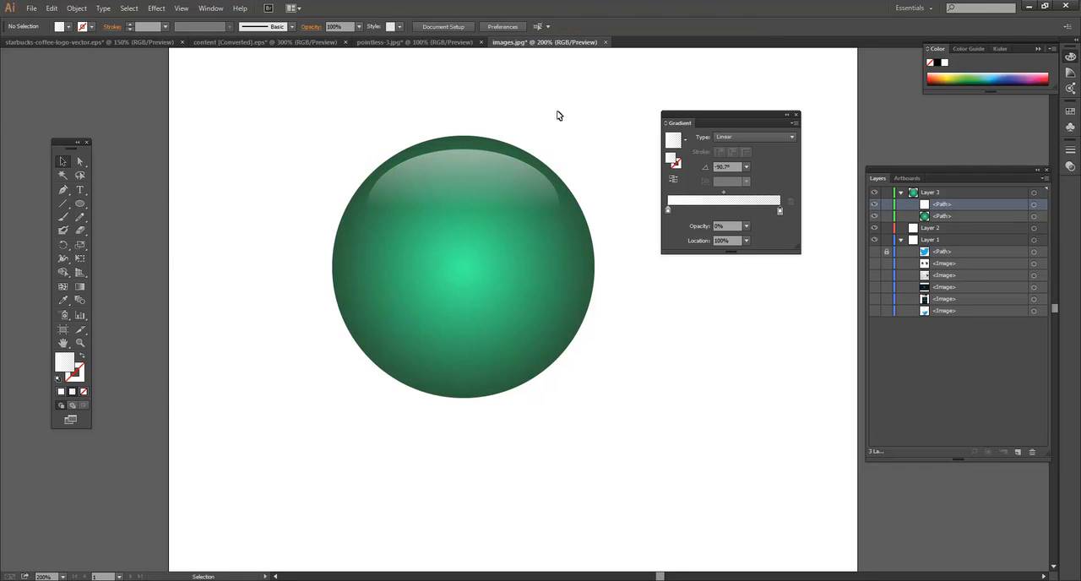
left_click(483, 204)
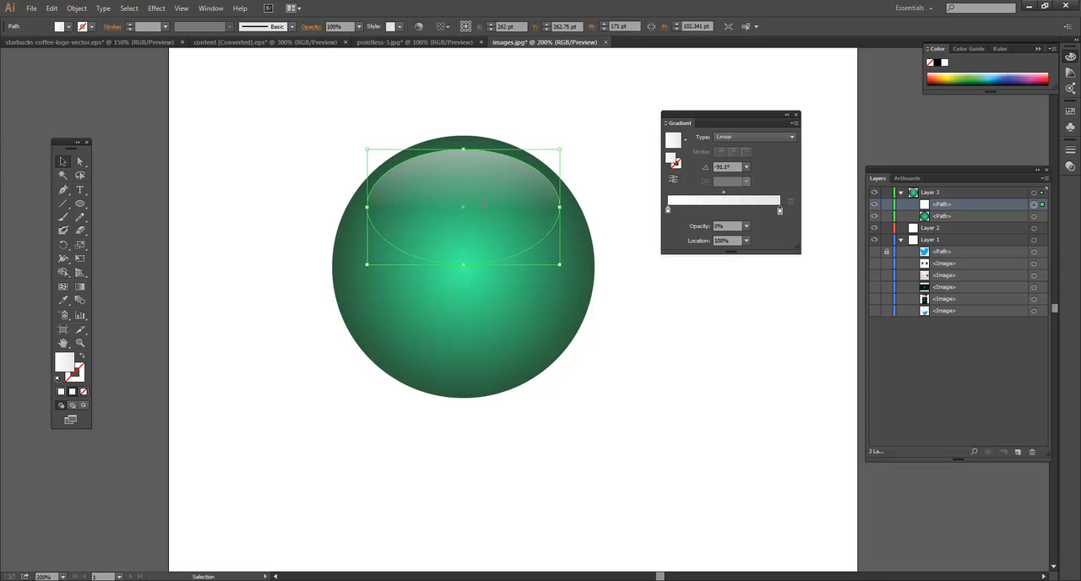
left_click(618, 170)
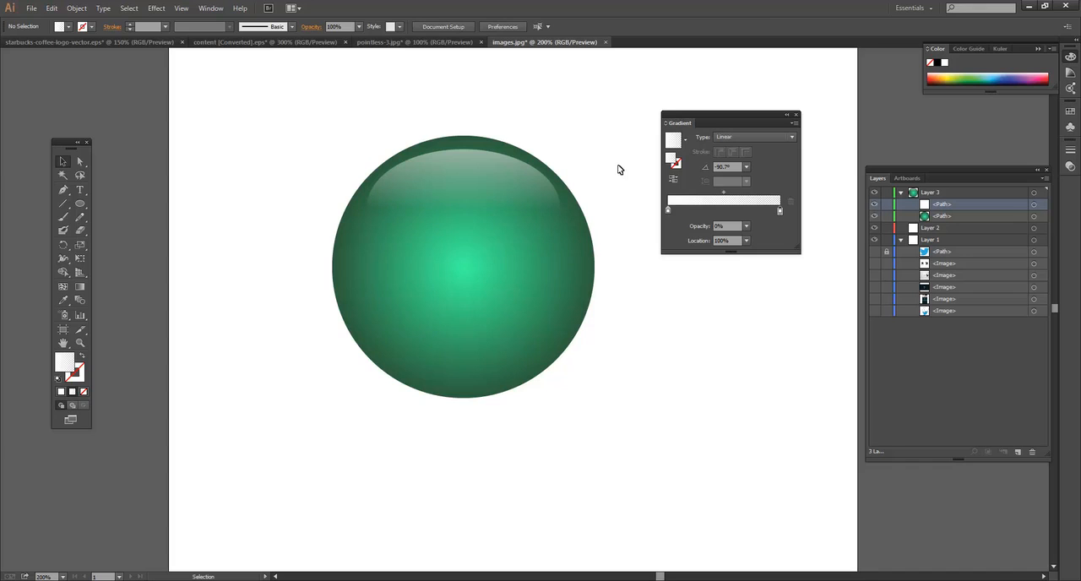